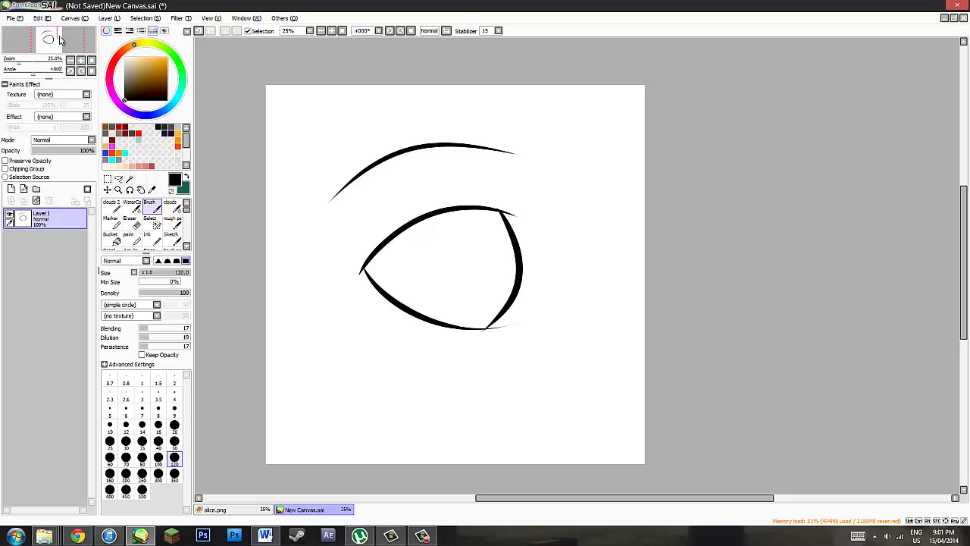
Step: Handwrite the word "eyes" in black below the eye outline, and undo the lettering
key("ctrl+space")
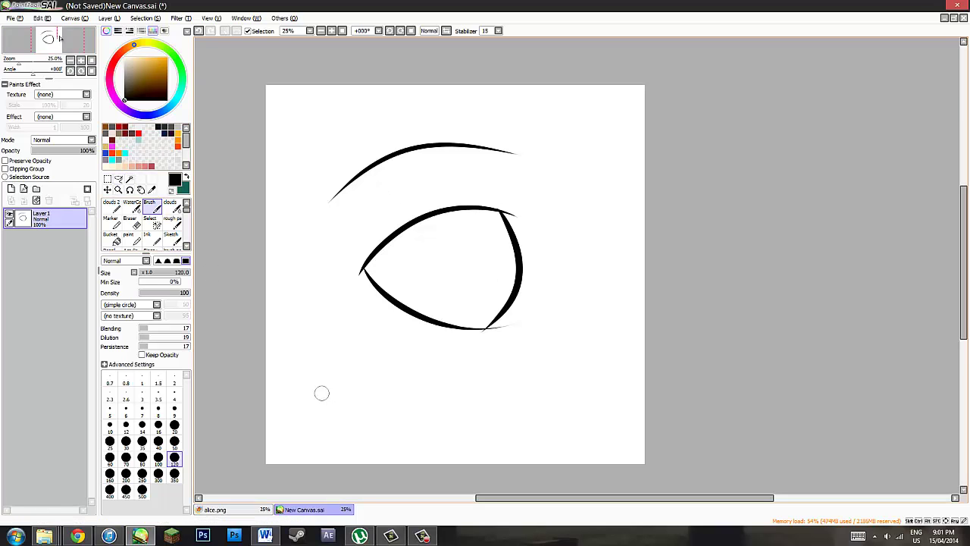
left_click_drag(332, 393, 402, 385)
left_click_drag(405, 371, 359, 427)
mouse_move(402, 396)
left_mouse_down()
mouse_move(460, 374)
mouse_move(447, 400)
left_mouse_up()
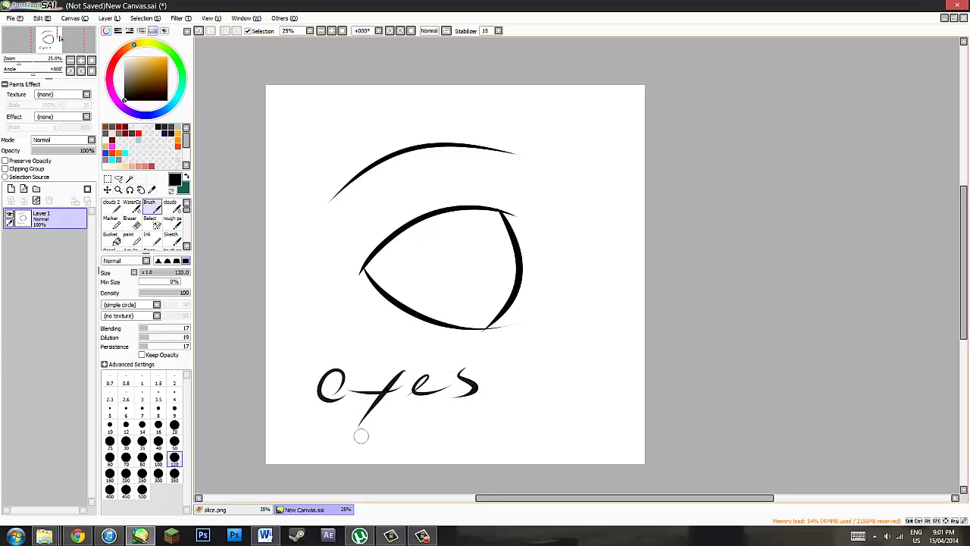
key("ctrl+z")
key("ctrl+z")
key("ctrl+z")
key("ctrl+z")
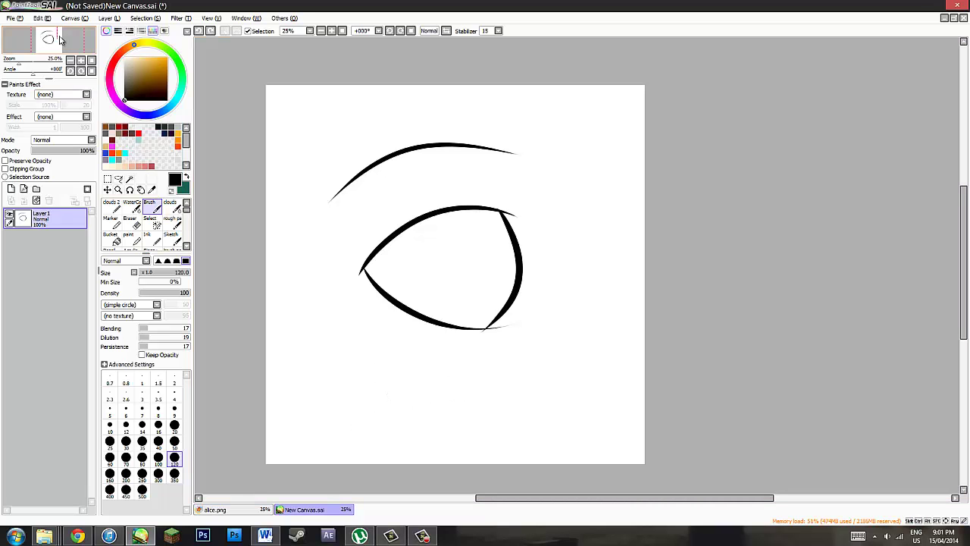
Step: Add a new layer and place it beneath the layer with the eye line art
left_click(61, 40)
left_click_drag(60, 37, 57, 38)
left_click(81, 59)
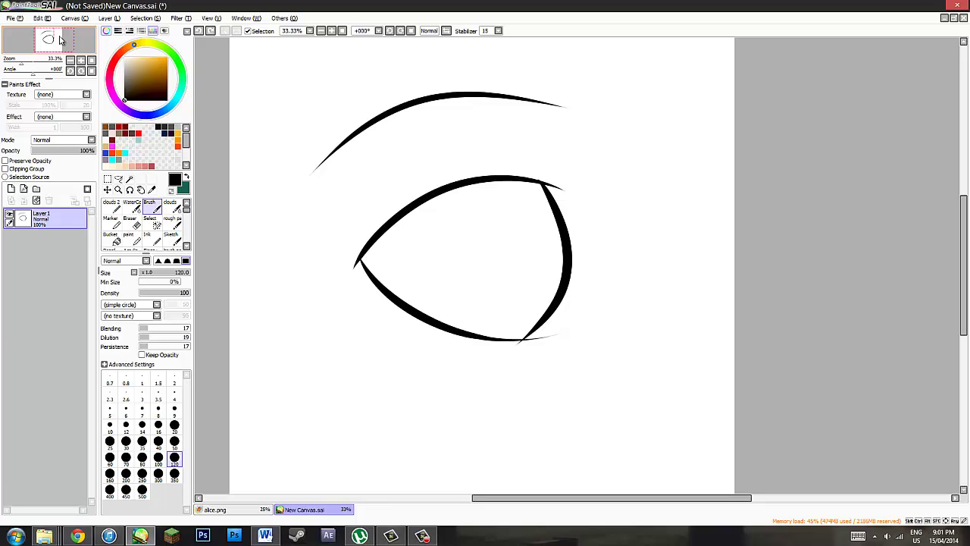
left_click_drag(60, 40, 60, 38)
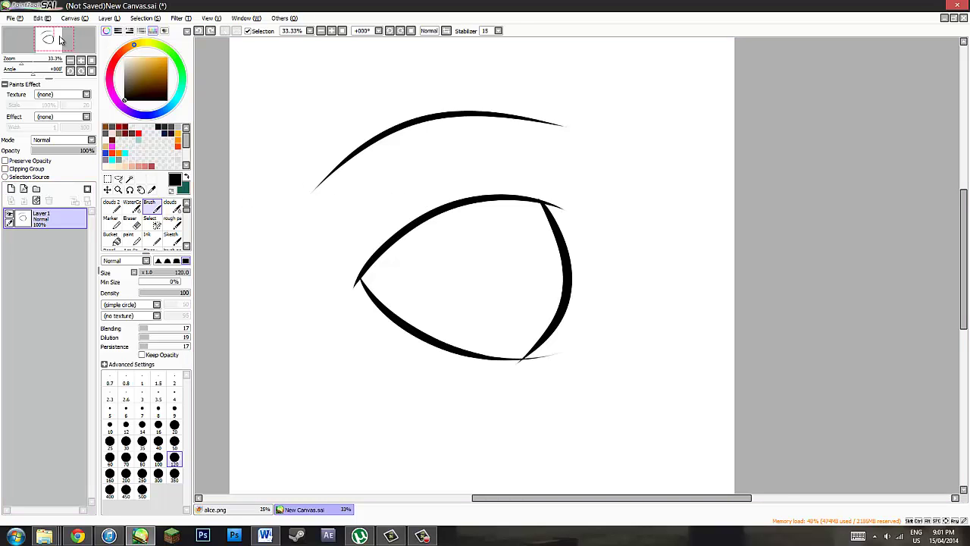
left_click(10, 189)
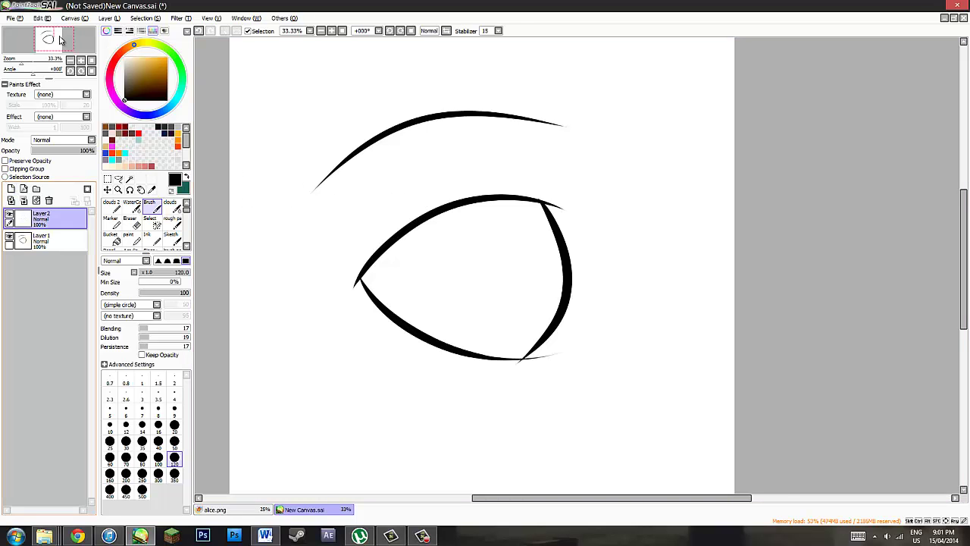
left_click_drag(45, 219, 46, 250)
left_click(9, 215)
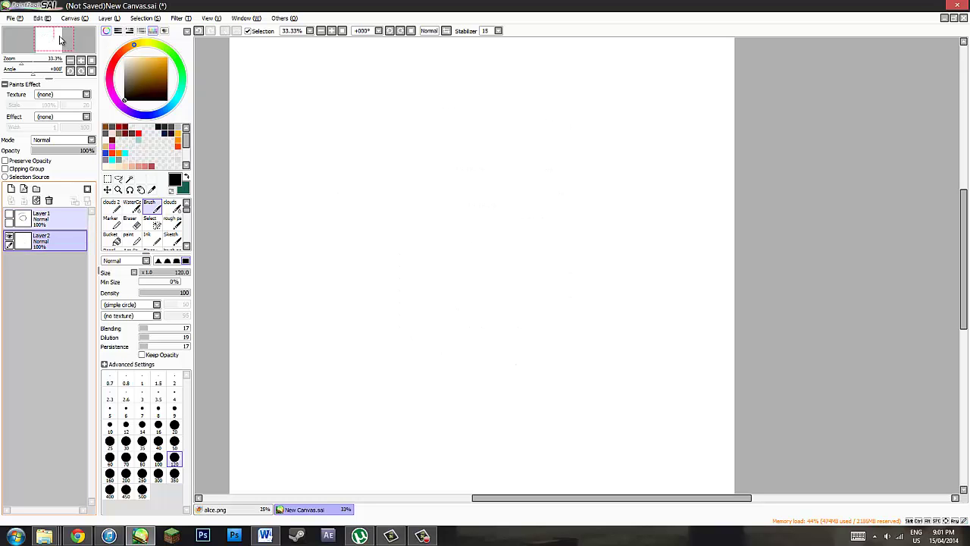
left_click(9, 214)
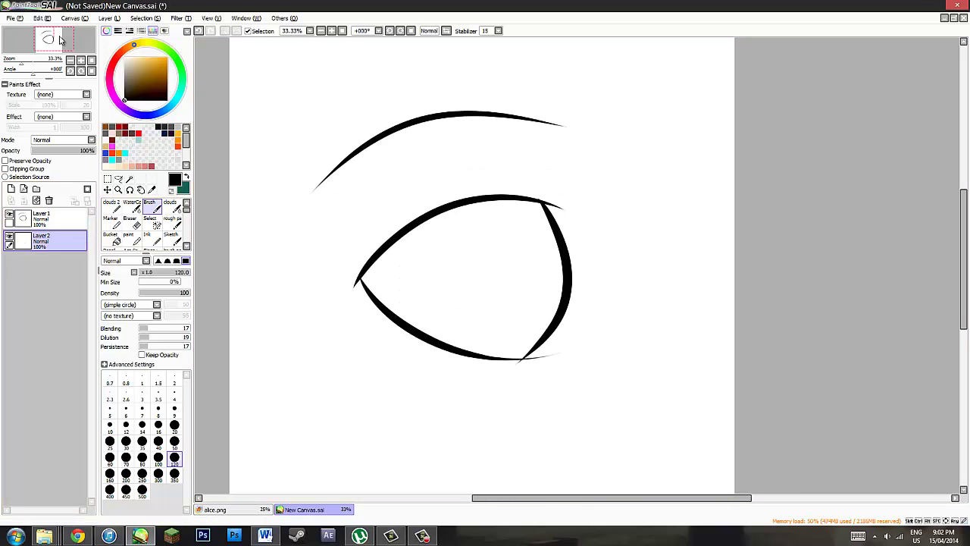
Step: Scribble teal strokes across the eye on the lower layer, and clear that layer
key("x")
mouse_move(470, 148)
left_mouse_down()
mouse_move(501, 204)
mouse_move(406, 193)
mouse_move(561, 394)
mouse_move(425, 383)
mouse_move(323, 318)
left_mouse_up()
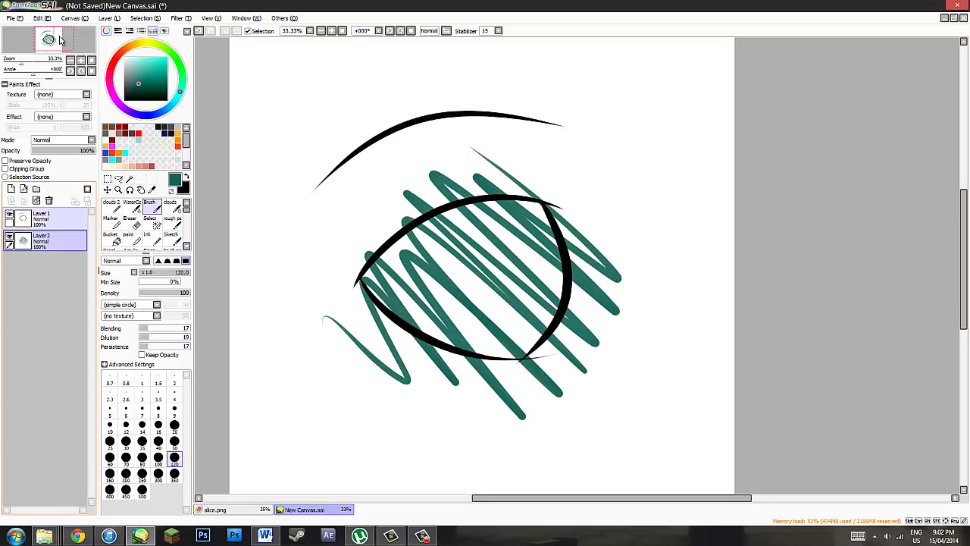
left_click(36, 201)
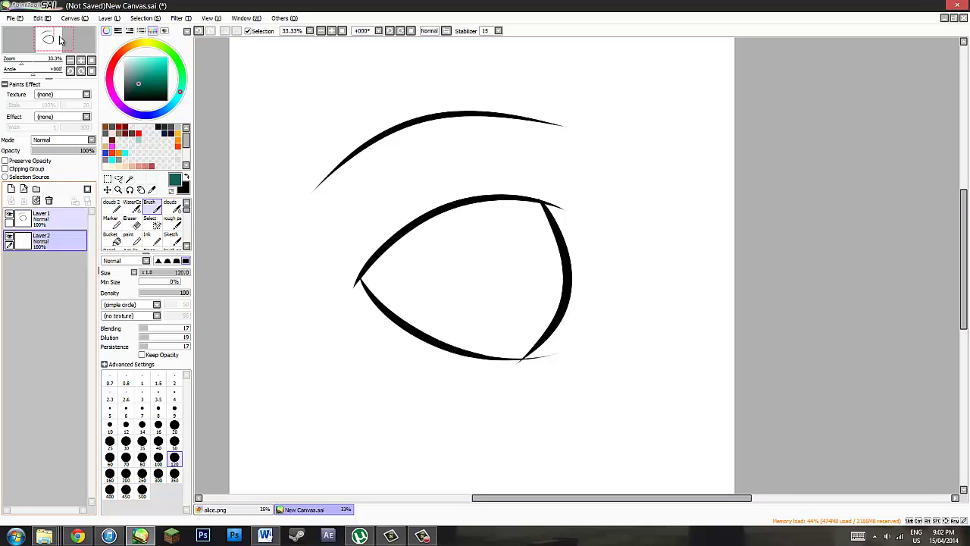
Step: Select the area inside the eye outline with the Magic Wand, using the line-art layer
left_click(53, 219)
key("l")
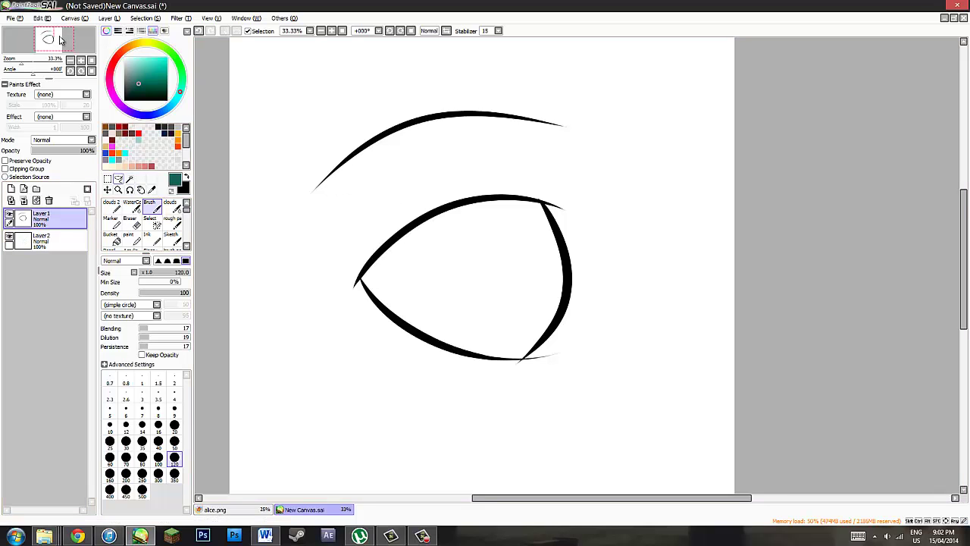
left_click(129, 179)
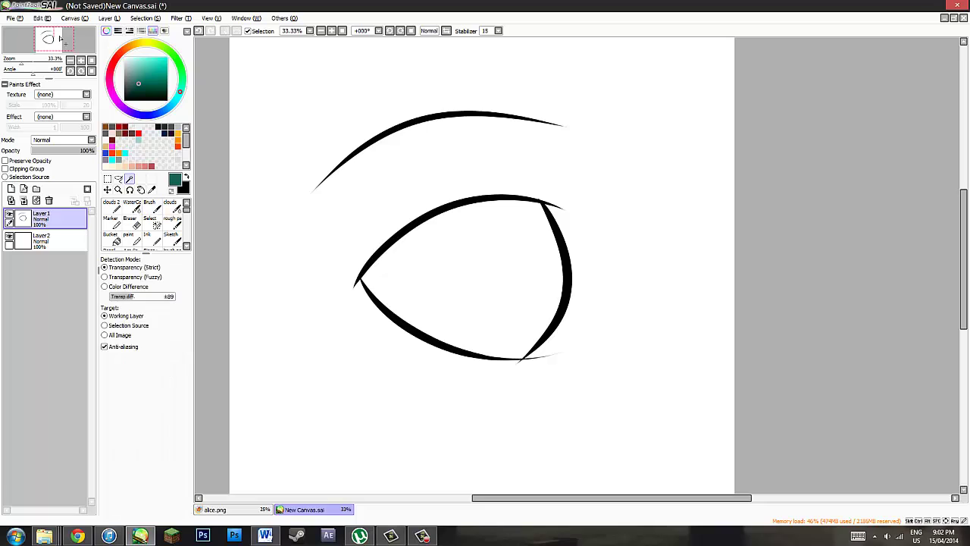
left_click(462, 280)
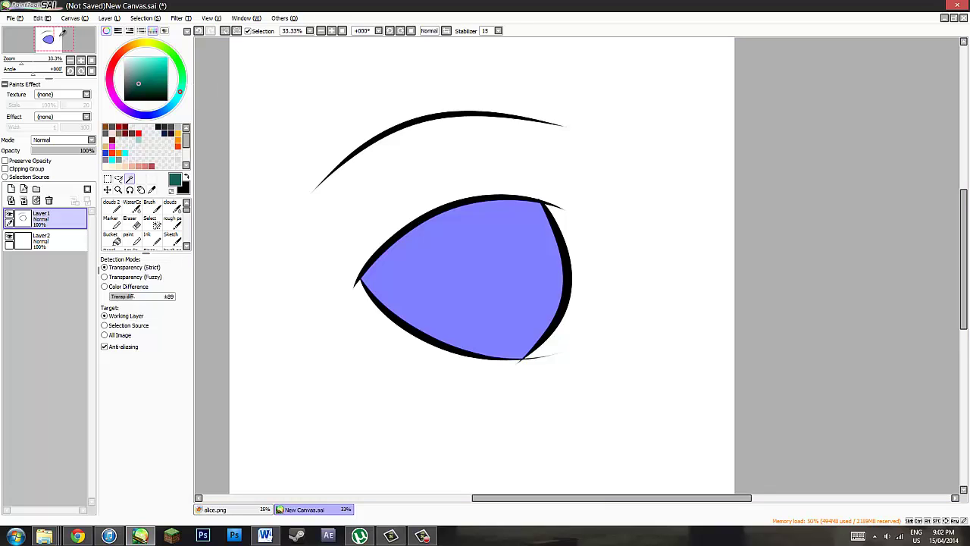
Step: Fill the selected eye area with light gray on the lower layer, and deselect it
left_click(125, 59)
left_click(59, 241)
key("g")
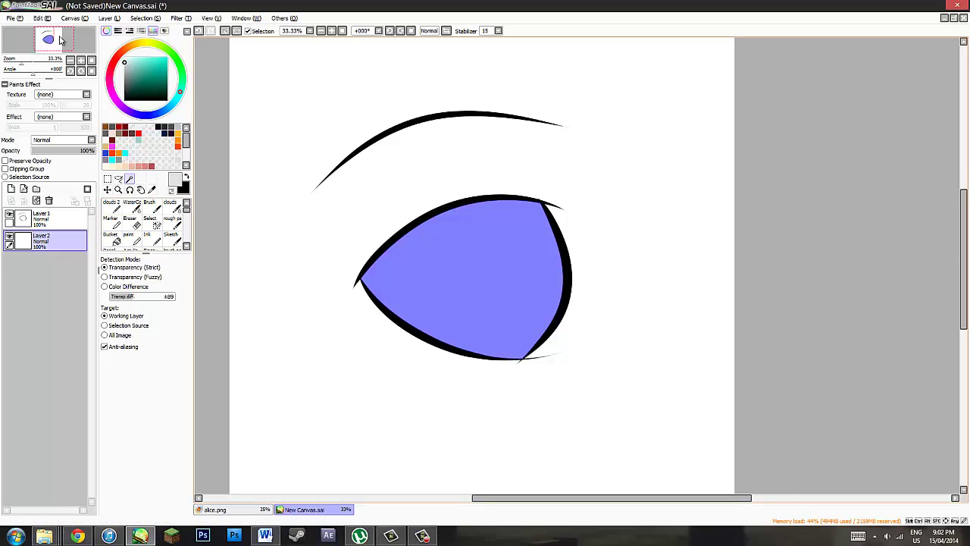
key("g")
key("ctrl+f")
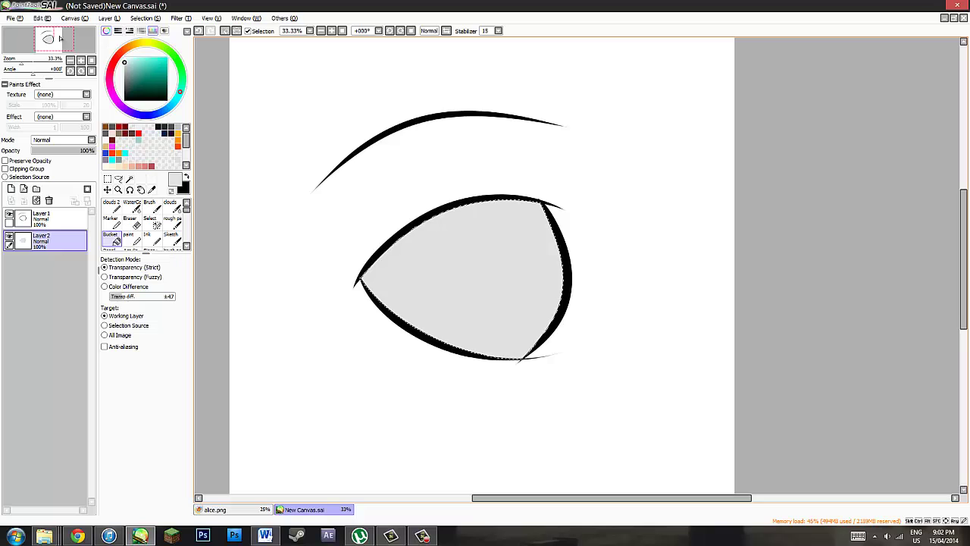
key("ctrl+d")
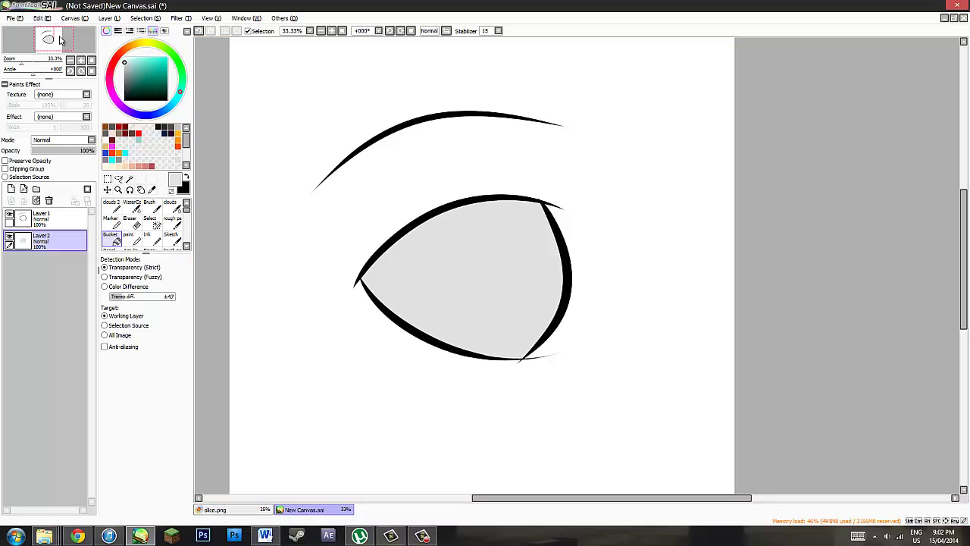
Step: Choose white as the paint colour and set the Brush tool's size to 40
left_click(124, 57)
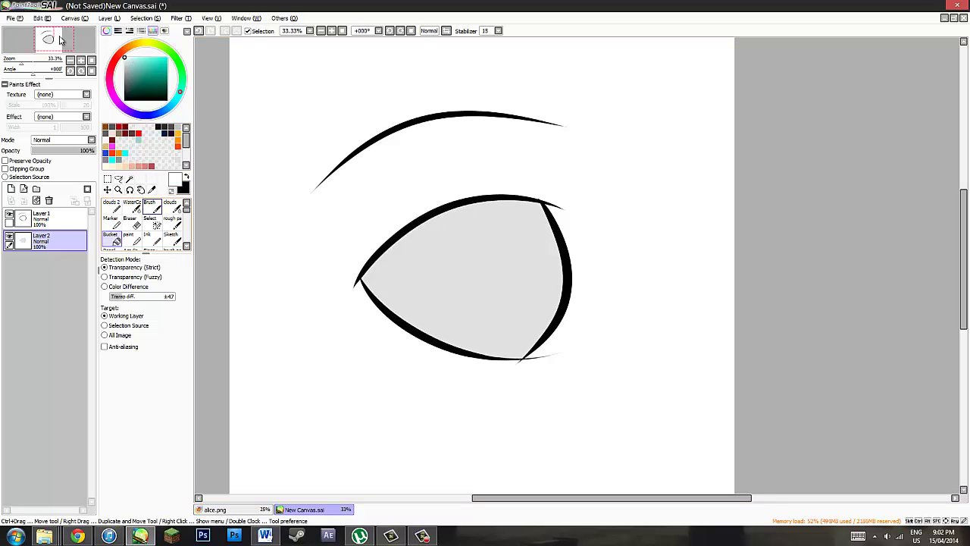
key("b")
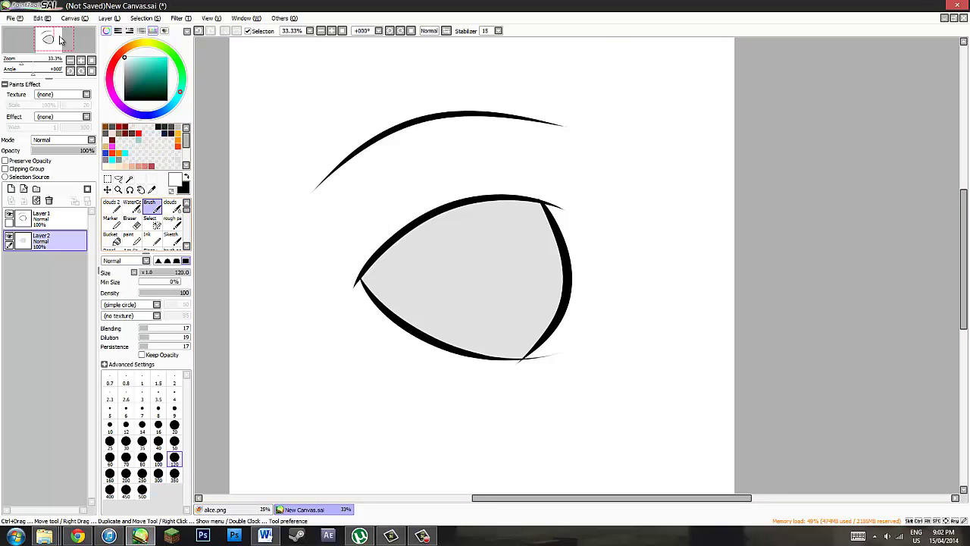
key("bracketleft")
key("bracketleft")
key("bracketleft")
key("bracketleft")
key("bracketleft")
key("bracketleft")
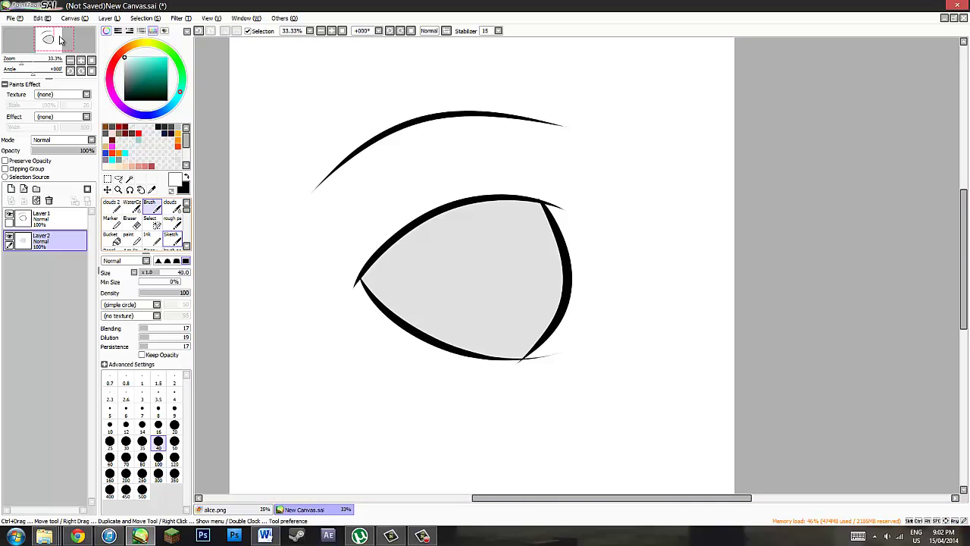
Step: Try a curved white highlight stroke across the gray eye fill with the Ink tool, and undo it
left_click(151, 240)
left_click_drag(530, 293, 360, 273)
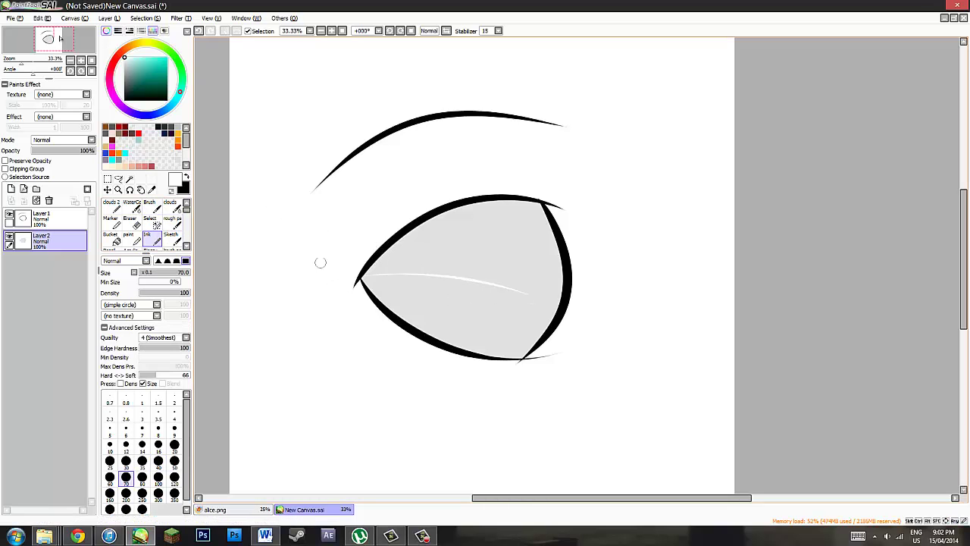
key("ctrl+z")
Step: Paint a thin curved white highlight across the middle of the gray eye fill with the Brush at size 60
key("b")
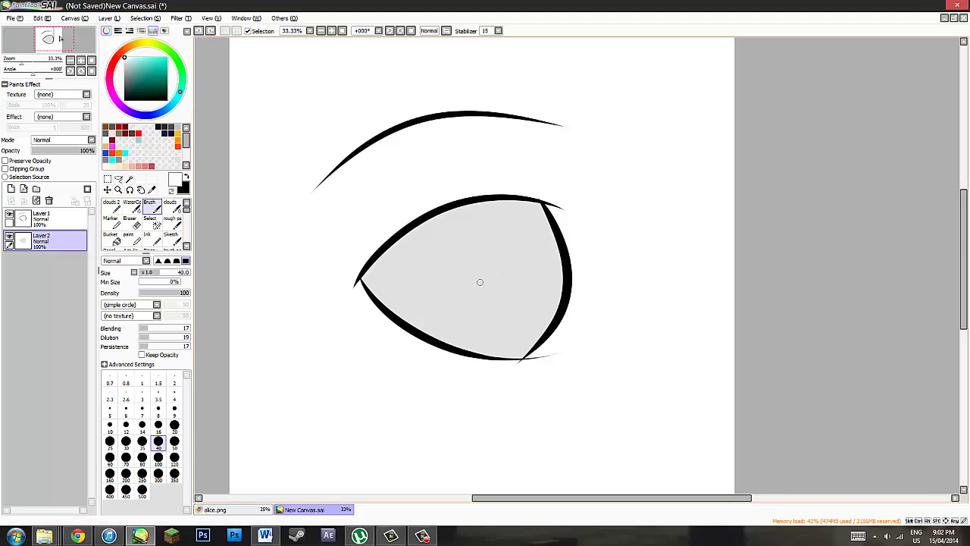
key("bracketright")
key("bracketright")
left_click_drag(534, 287, 440, 286)
key("ctrl+z")
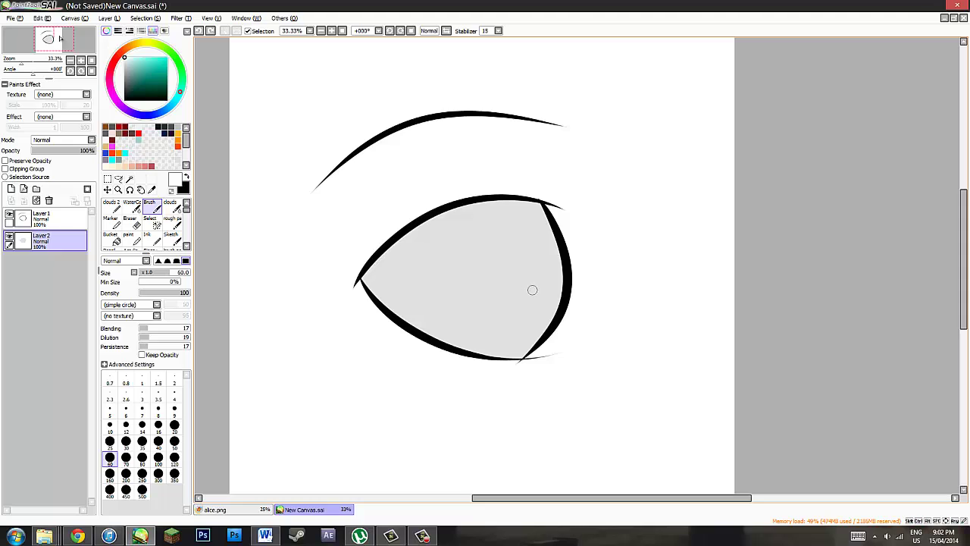
left_click_drag(532, 289, 370, 280)
key("ctrl+z")
key("ctrl+y")
key("ctrl+z")
left_click_drag(559, 285, 382, 279)
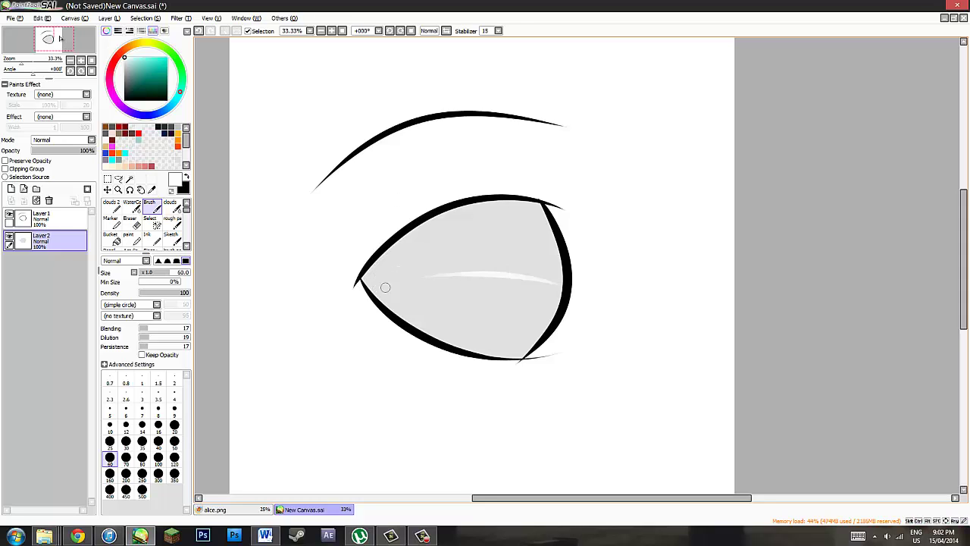
key("ctrl+z")
left_click_drag(541, 283, 380, 284)
Step: Add a new layer above the gray fill, and choose dark red with the Ink tool
left_click_drag(60, 38, 56, 38)
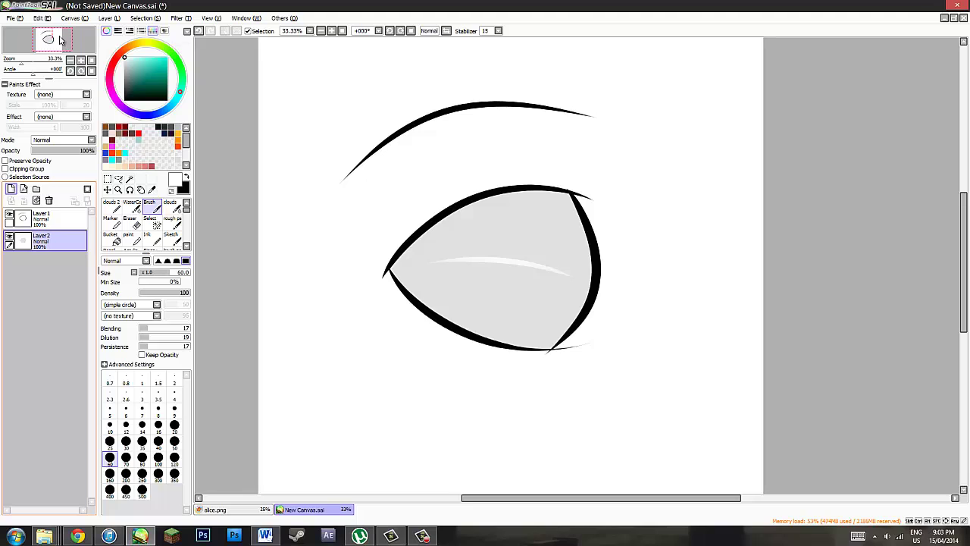
left_click(10, 188)
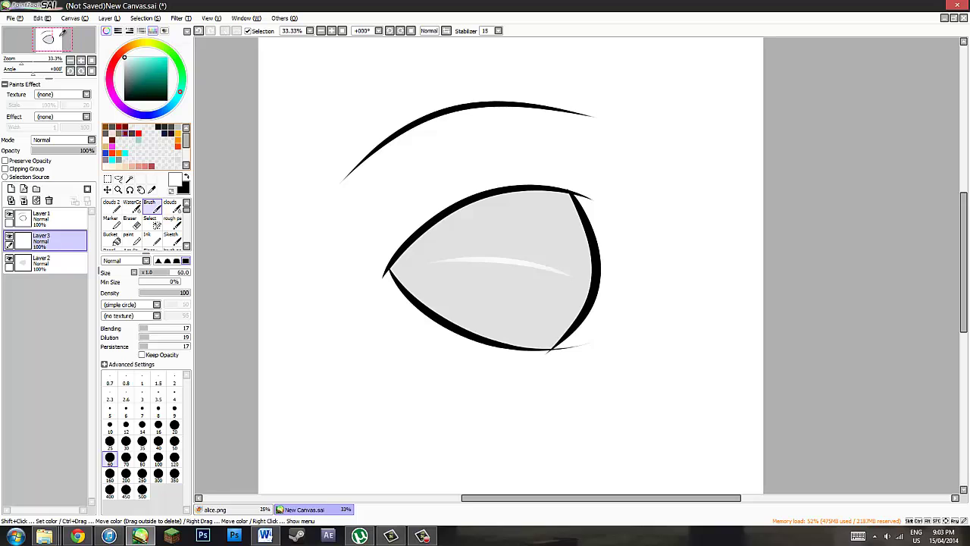
left_click(125, 126)
left_click(152, 238)
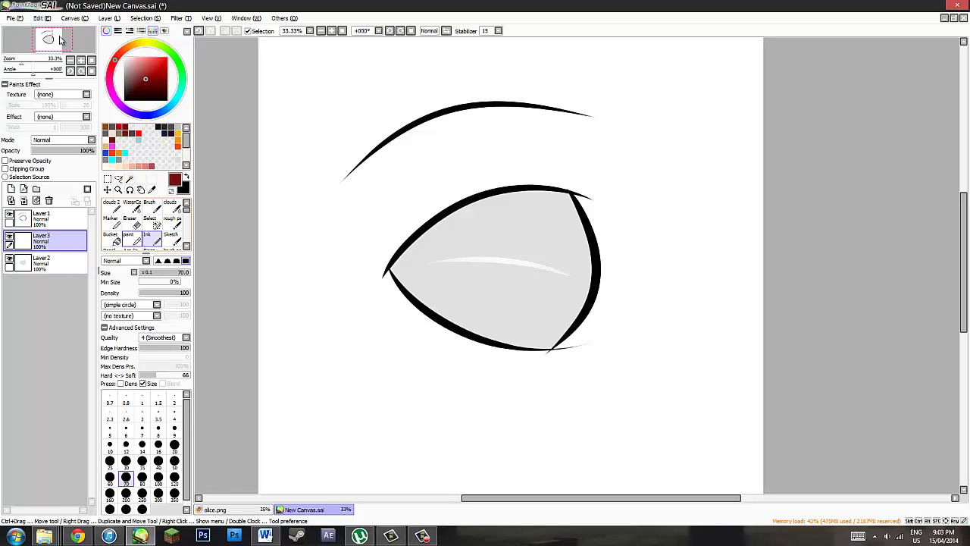
Step: Try U-shaped dark red iris outlines over the eye in normal and mirrored views, undoing each attempt
left_click_drag(60, 37, 62, 37)
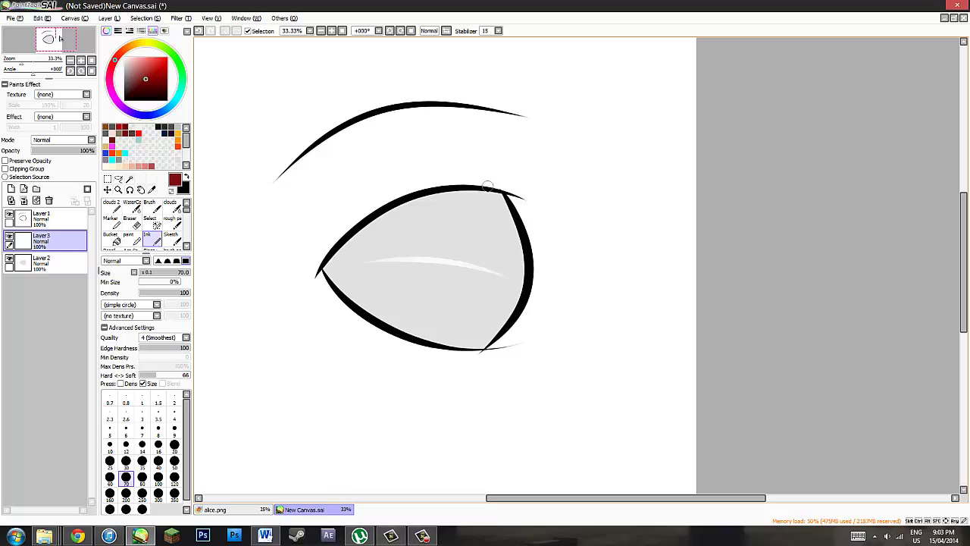
mouse_move(488, 184)
left_mouse_down()
mouse_move(497, 295)
mouse_move(394, 191)
mouse_move(405, 141)
left_mouse_up()
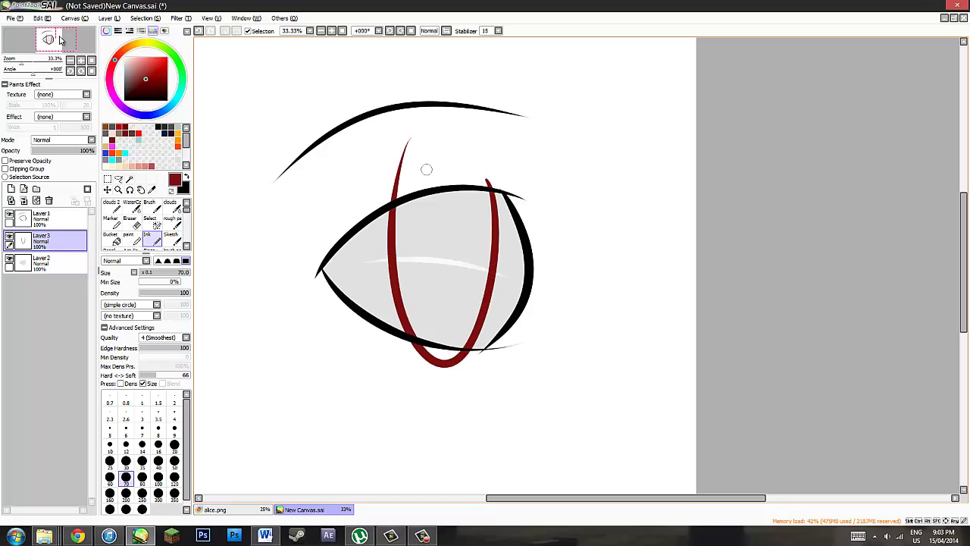
key("h")
key("h")
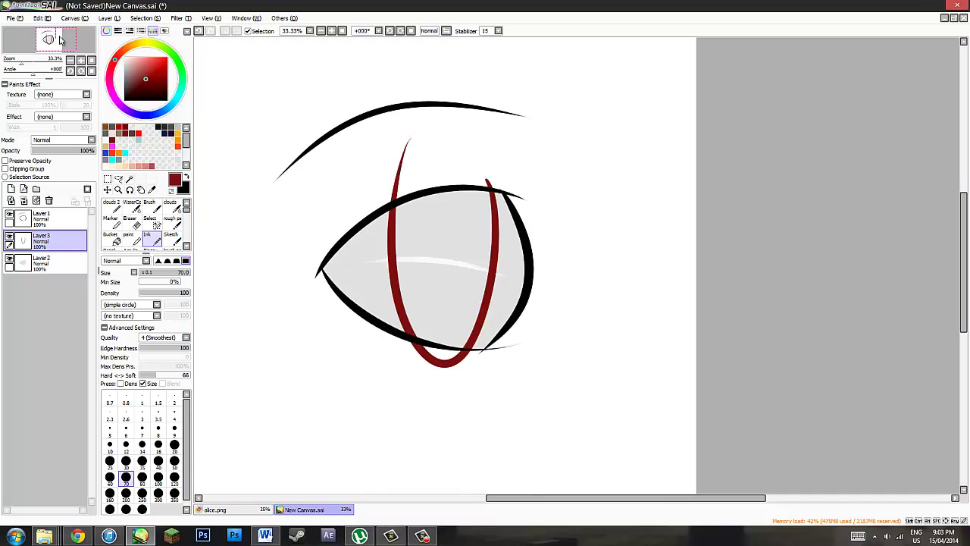
key("ctrl+z")
key("h")
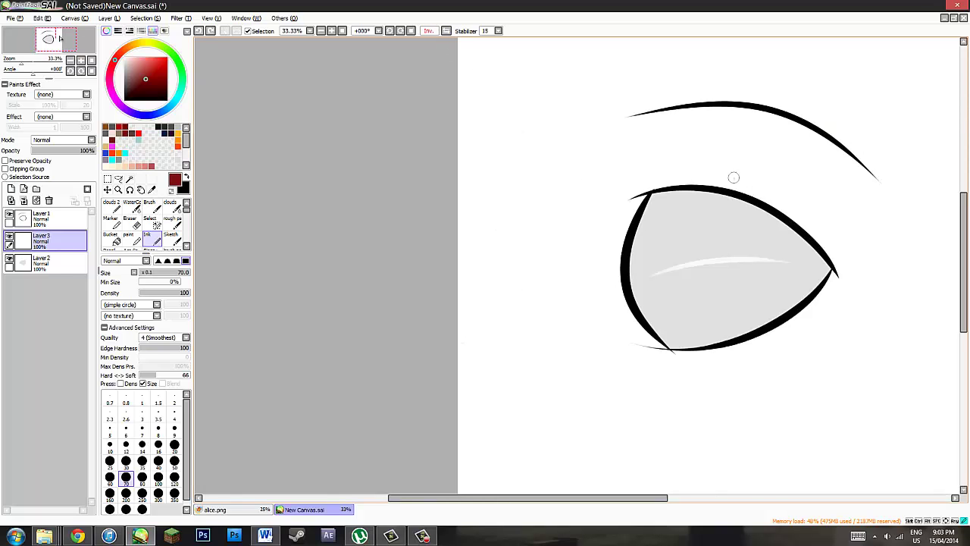
mouse_move(734, 178)
left_mouse_down()
mouse_move(649, 291)
mouse_move(623, 133)
left_mouse_up()
key("h")
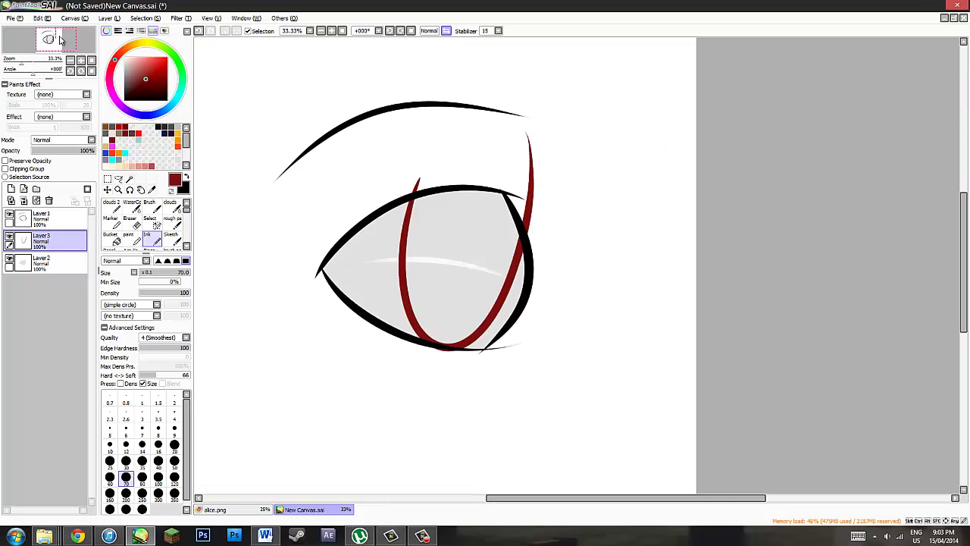
key("ctrl+z")
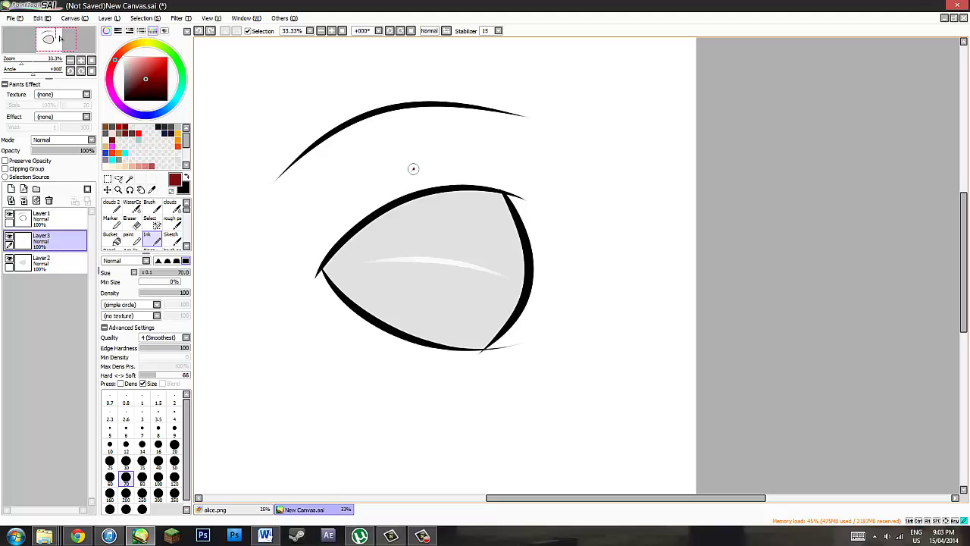
Step: Draw a tall dark red iris outline, close it along the upper eyelid, and fill its inside with the same colour
left_click_drag(412, 168, 473, 137)
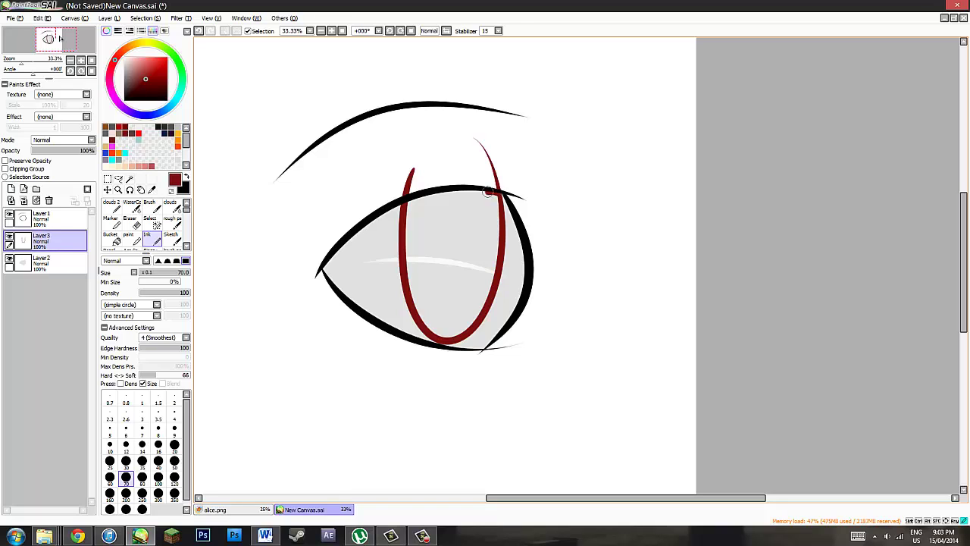
left_click_drag(489, 191, 419, 198)
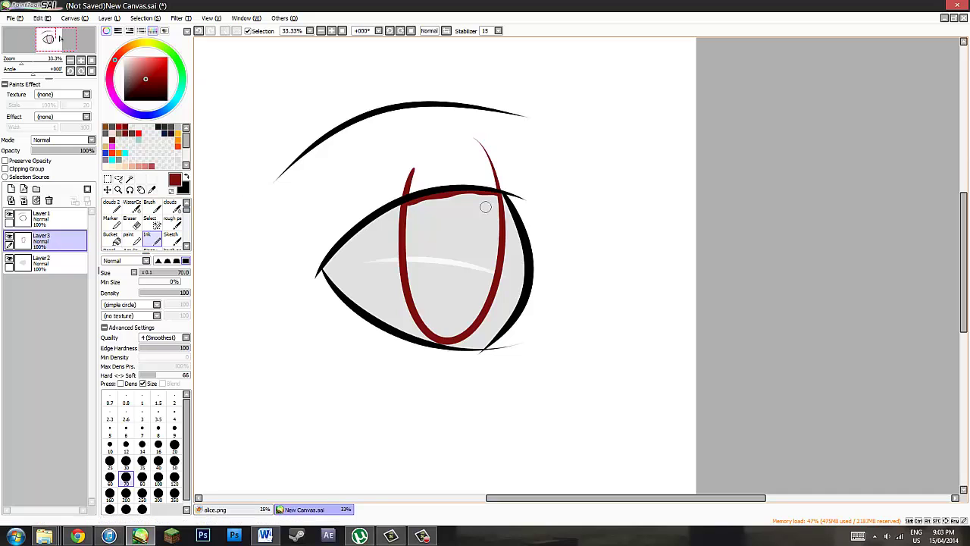
left_click(111, 237)
left_click(454, 265)
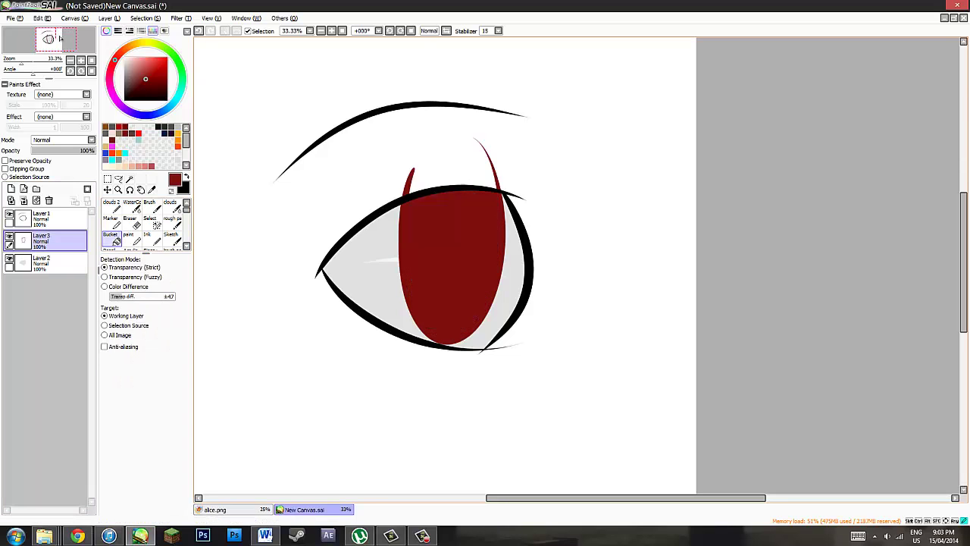
Step: Erase the dark red iris strokes that stick out above the upper eyelid, with the Eraser at size 200
key("e")
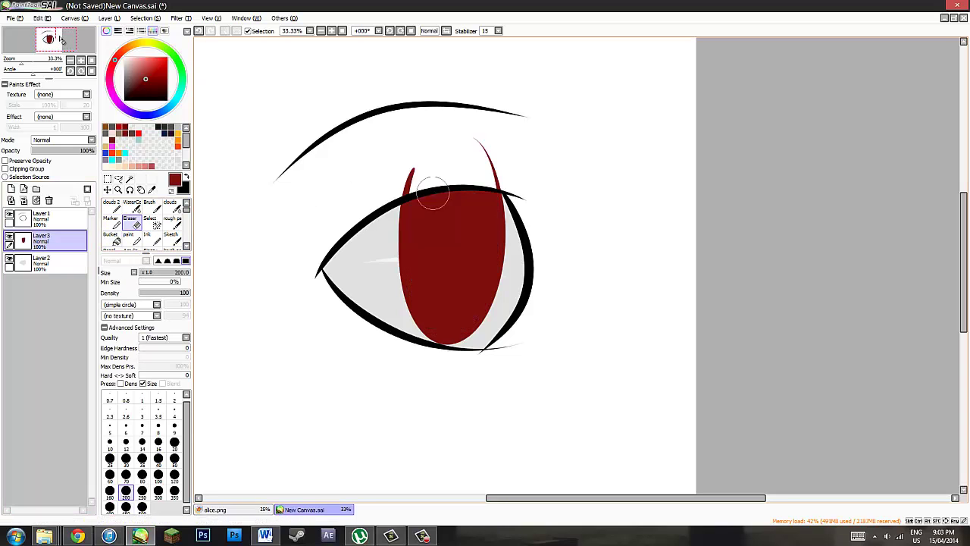
mouse_move(398, 176)
left_mouse_down()
mouse_move(456, 170)
mouse_move(469, 131)
mouse_move(488, 179)
left_mouse_up()
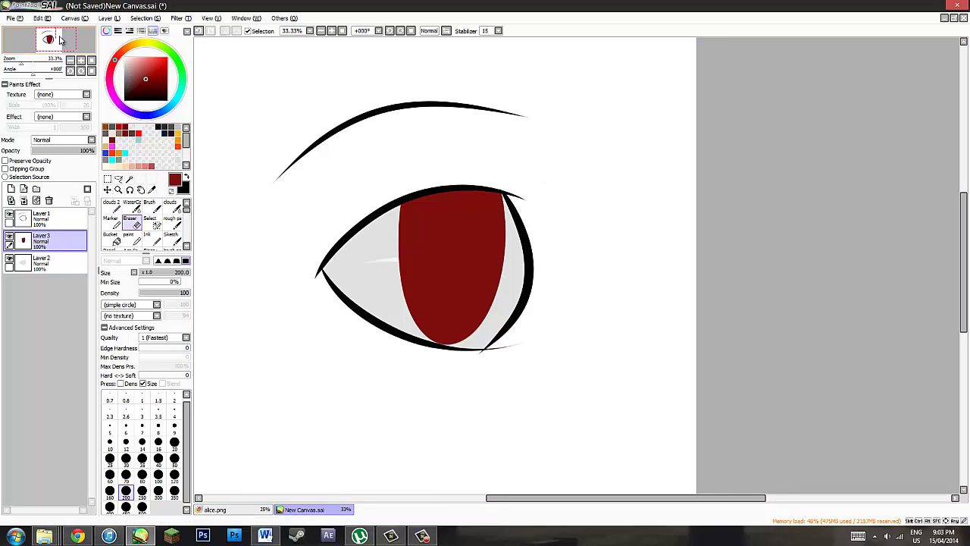
left_click_drag(60, 39, 62, 39)
right_click(264, 172)
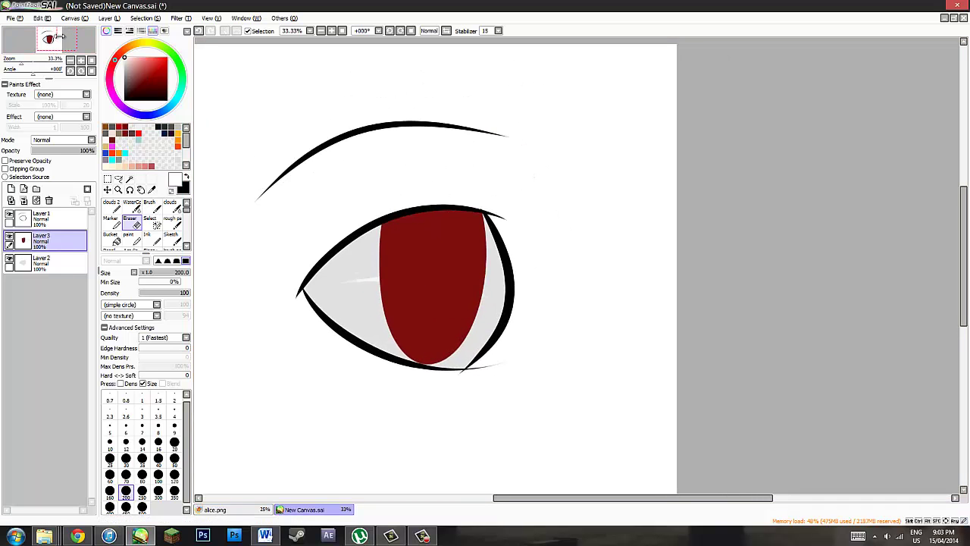
key("x")
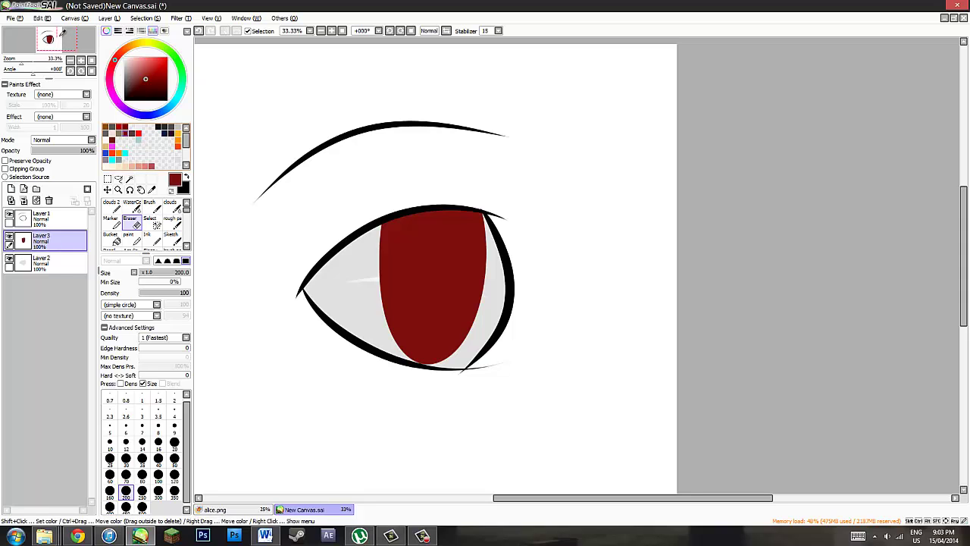
left_click_drag(60, 39, 61, 40)
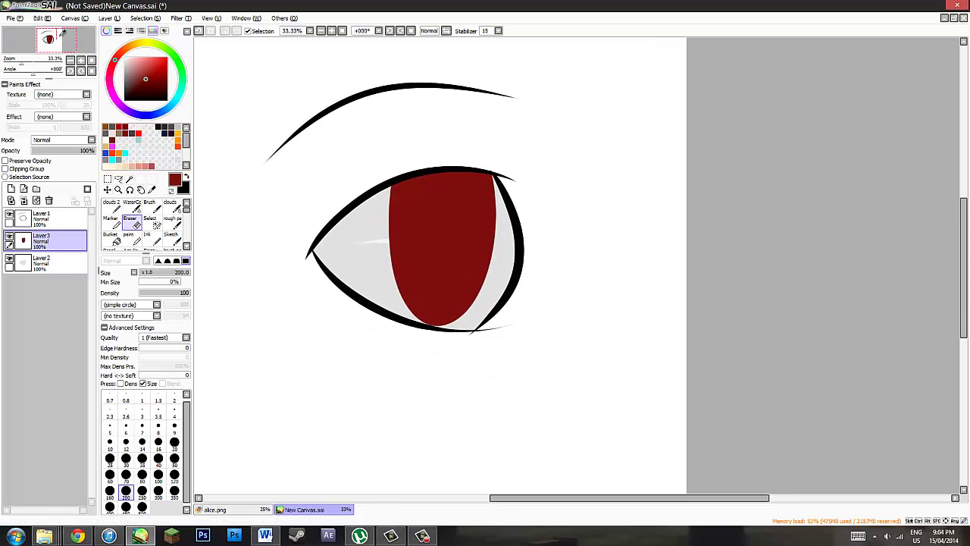
Step: Choose a very dark red, and add a new layer above the iris fill as a clipping group
key("alt")
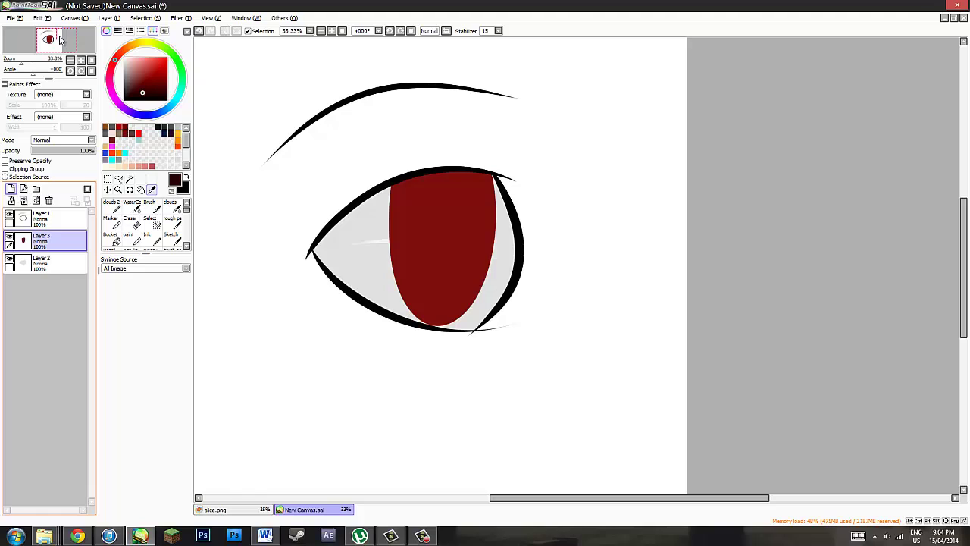
left_click(10, 189)
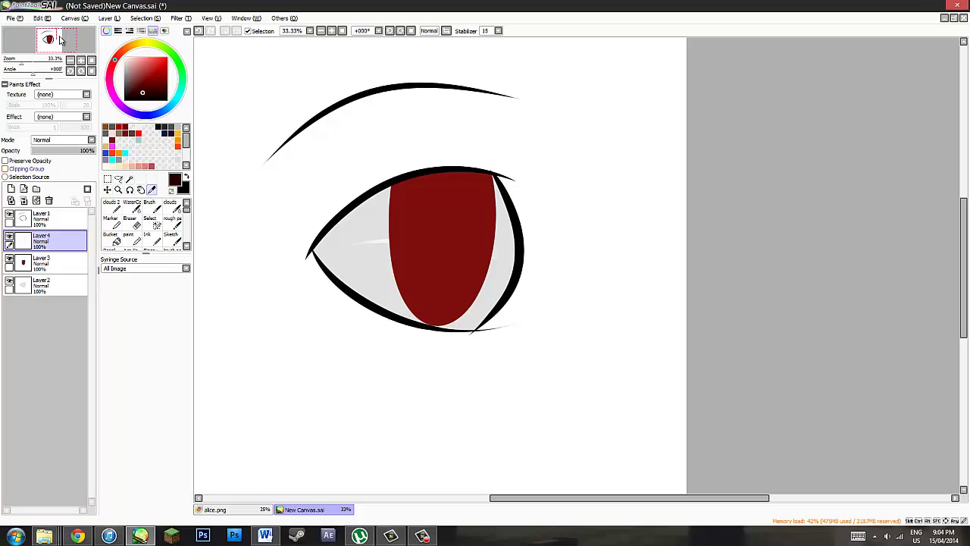
left_click(5, 168)
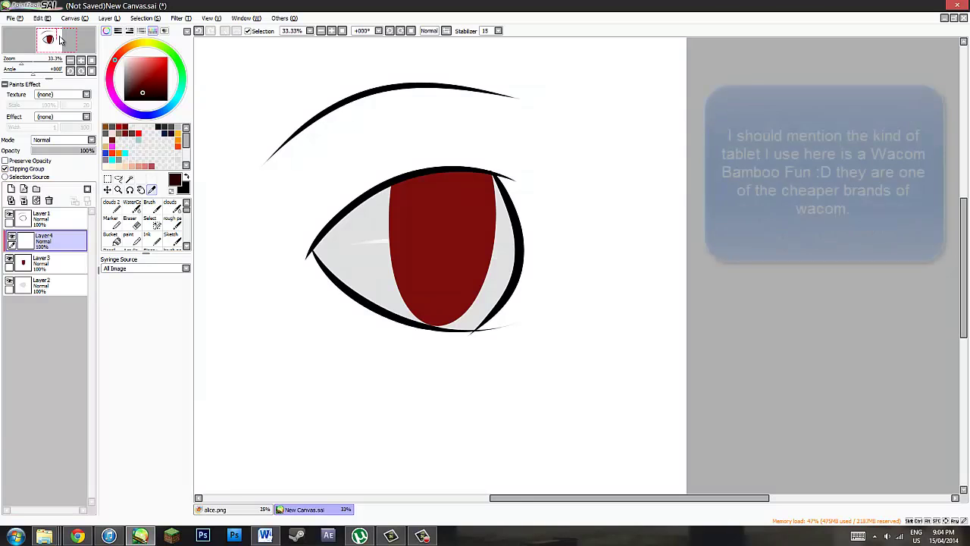
Step: Paint the upper half of the iris very dark red with the Ink tool at size 250, and soften its lower edge with Blur
left_click(151, 207)
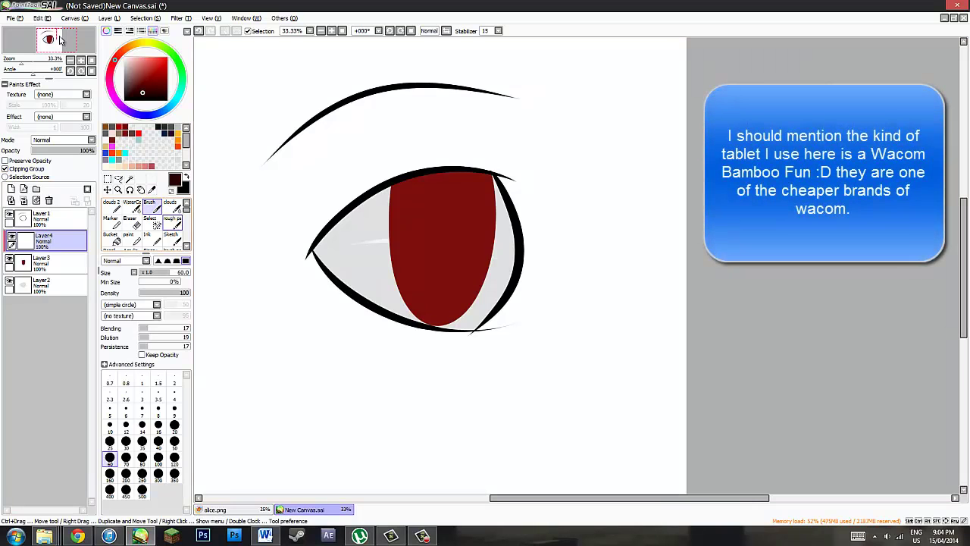
left_click(152, 239)
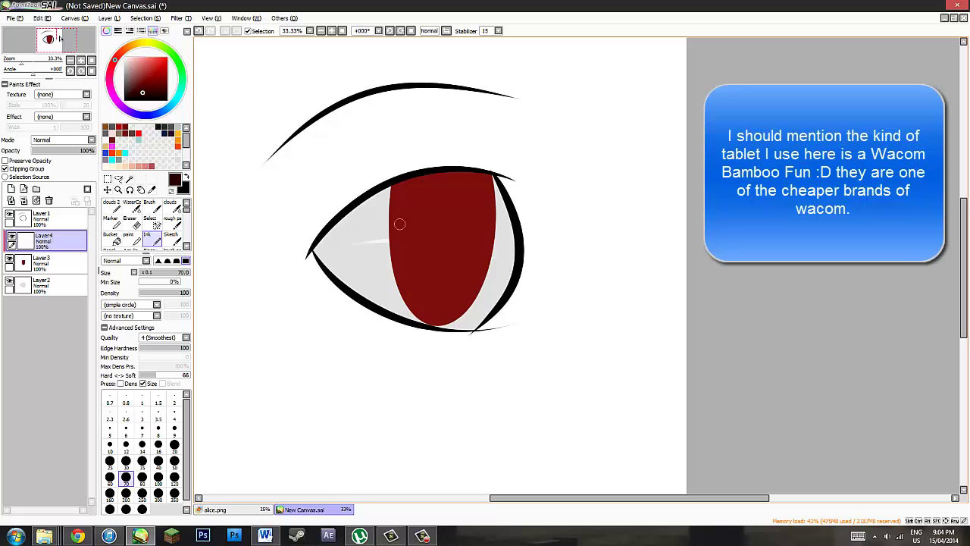
key("bracketright")
key("bracketright")
key("bracketright")
key("bracketright")
key("bracketright")
key("bracketright")
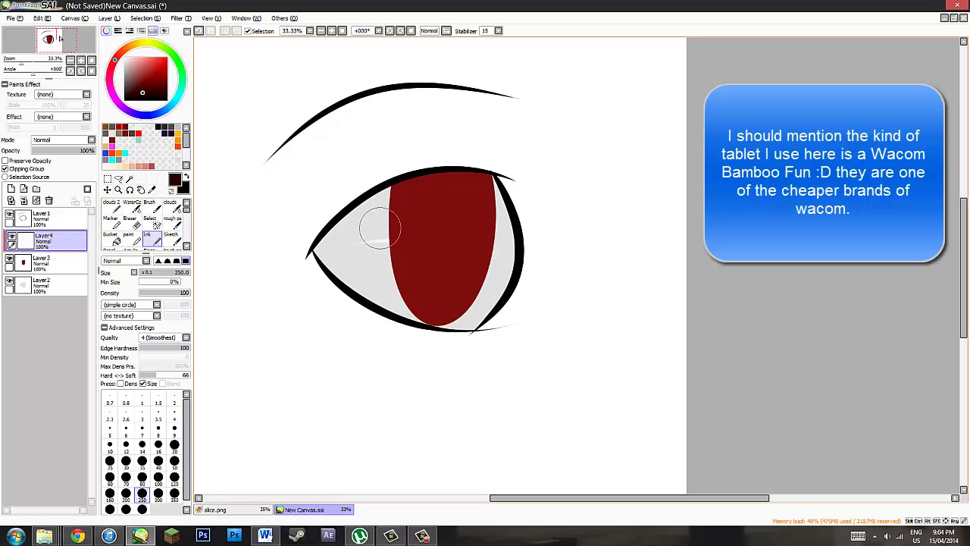
left_click_drag(349, 227, 667, 245)
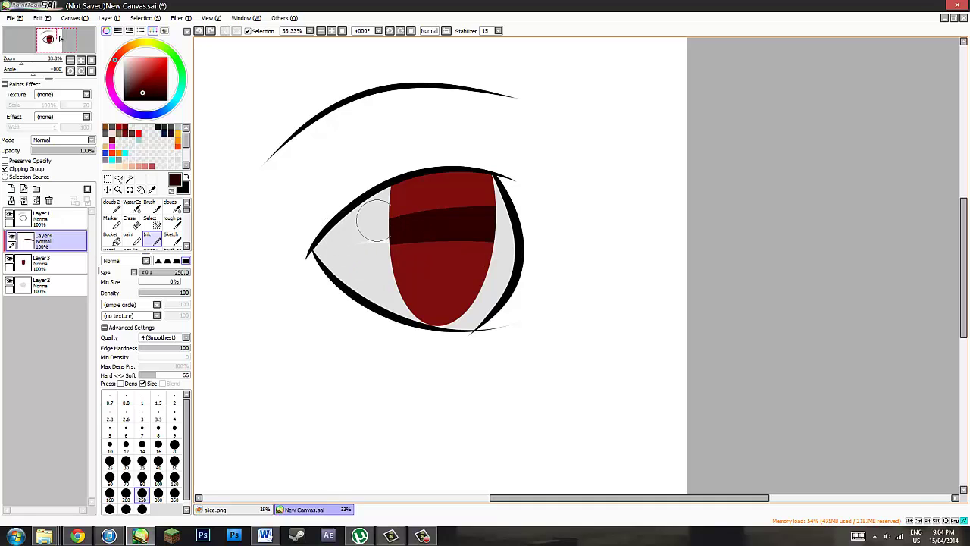
mouse_move(374, 220)
left_mouse_down()
mouse_move(345, 212)
mouse_move(564, 185)
mouse_move(356, 194)
left_mouse_up()
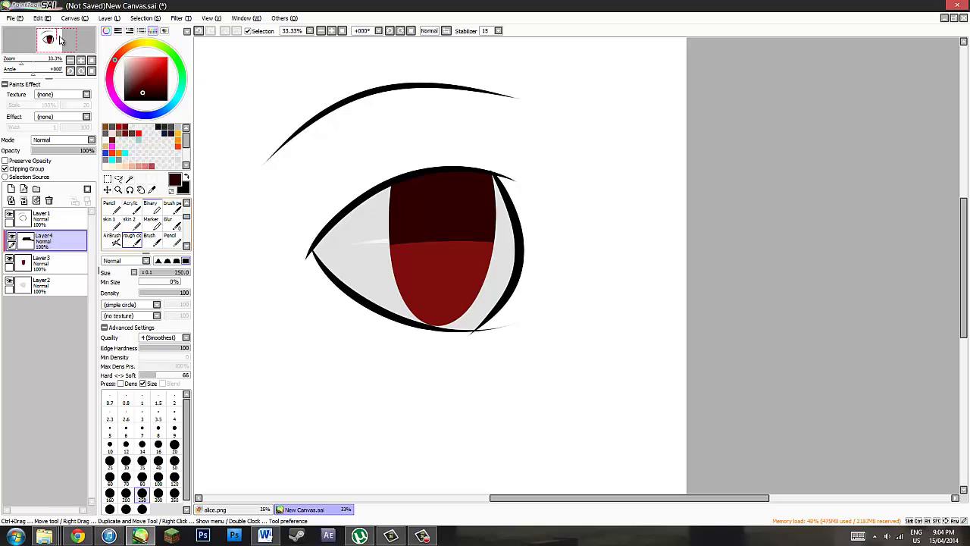
left_click(168, 222)
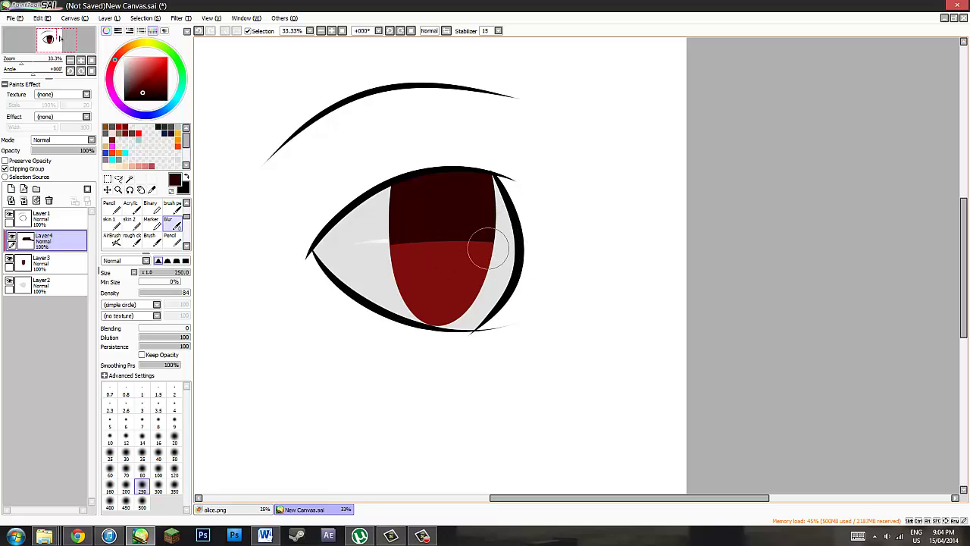
mouse_move(472, 234)
left_mouse_down()
mouse_move(400, 240)
mouse_move(364, 250)
mouse_move(509, 240)
mouse_move(359, 245)
mouse_move(508, 270)
mouse_move(445, 246)
left_mouse_up()
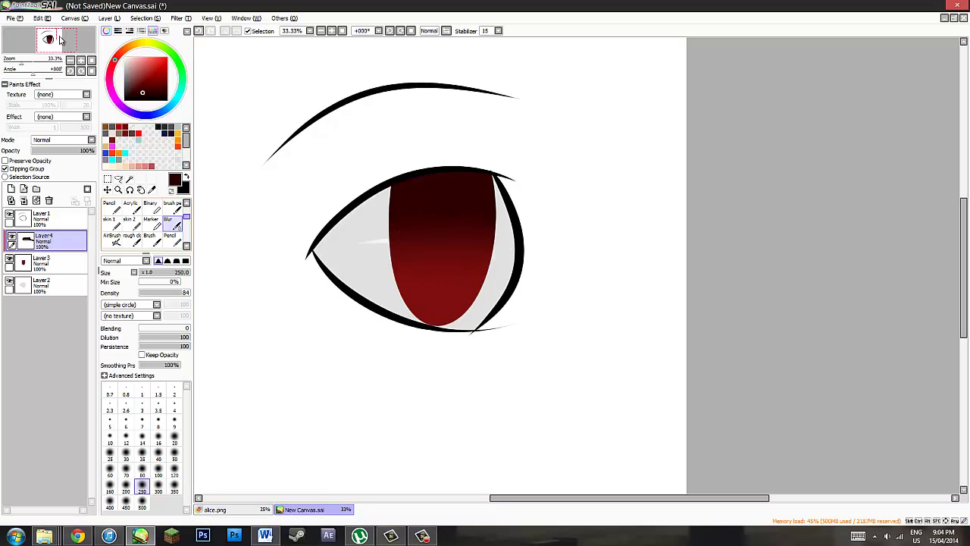
Step: Paint a filled, very dark red U-shaped pupil down the middle of the iris with the Ink tool at size 250
left_click_drag(187, 216, 186, 209)
left_click(152, 238)
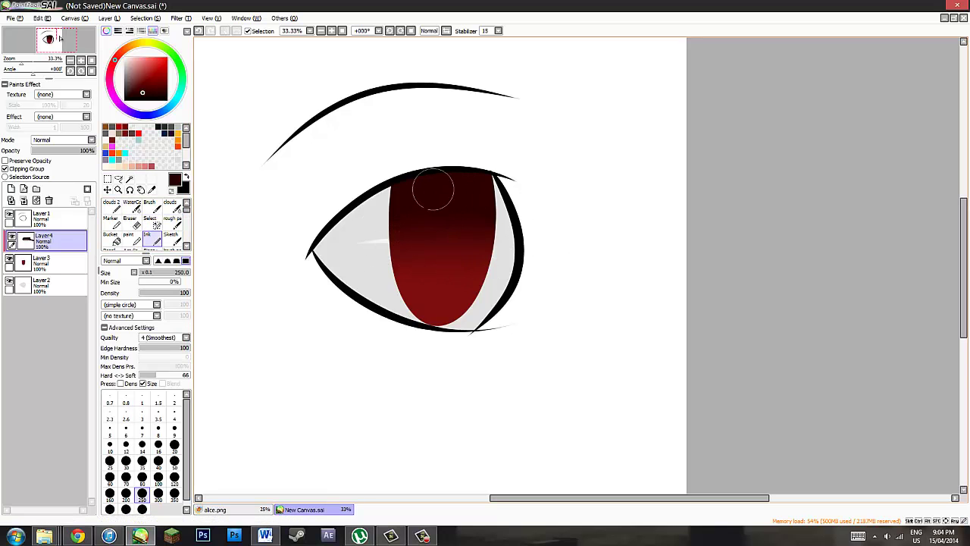
left_click_drag(429, 193, 485, 178)
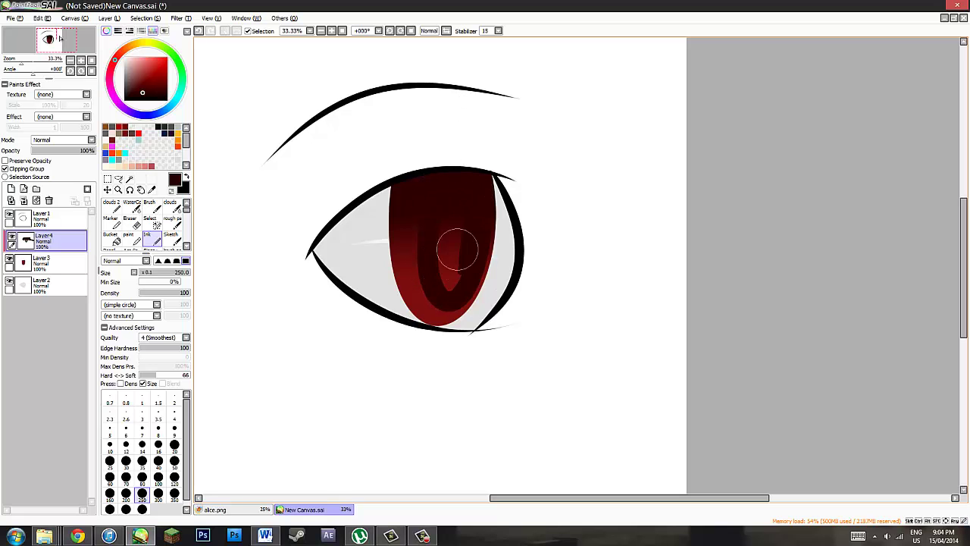
key("ctrl+z")
mouse_move(476, 218)
left_mouse_down()
mouse_move(453, 288)
mouse_move(429, 182)
mouse_move(459, 182)
mouse_move(460, 190)
left_mouse_up()
key("ctrl+z")
key("ctrl+y")
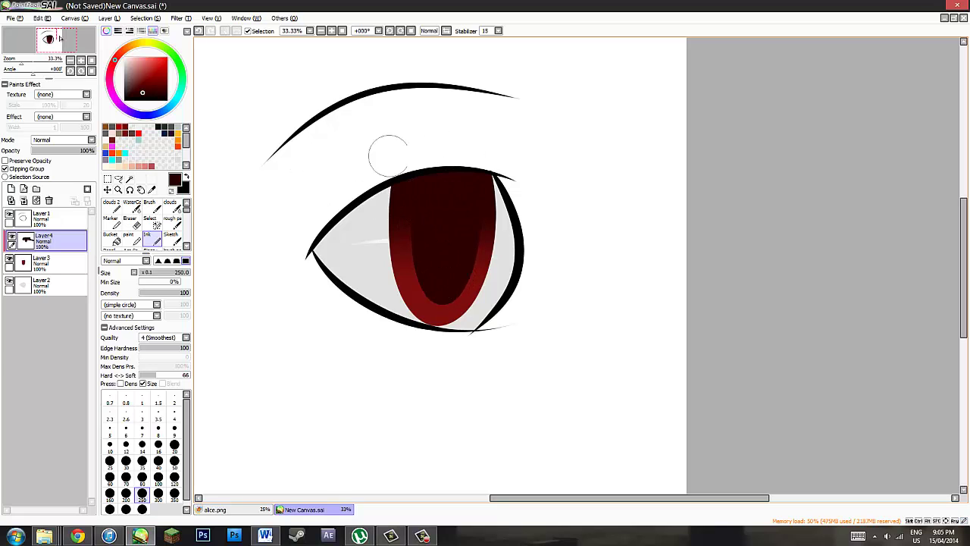
left_click_drag(59, 36, 61, 36)
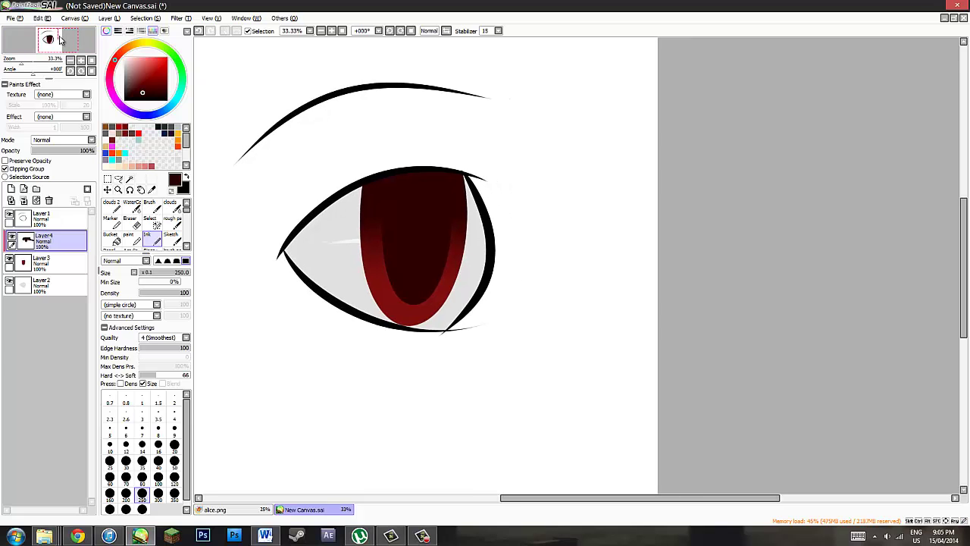
Step: Hide and show the iris shading layer to compare it with the flat iris fill beneath
left_click(50, 219)
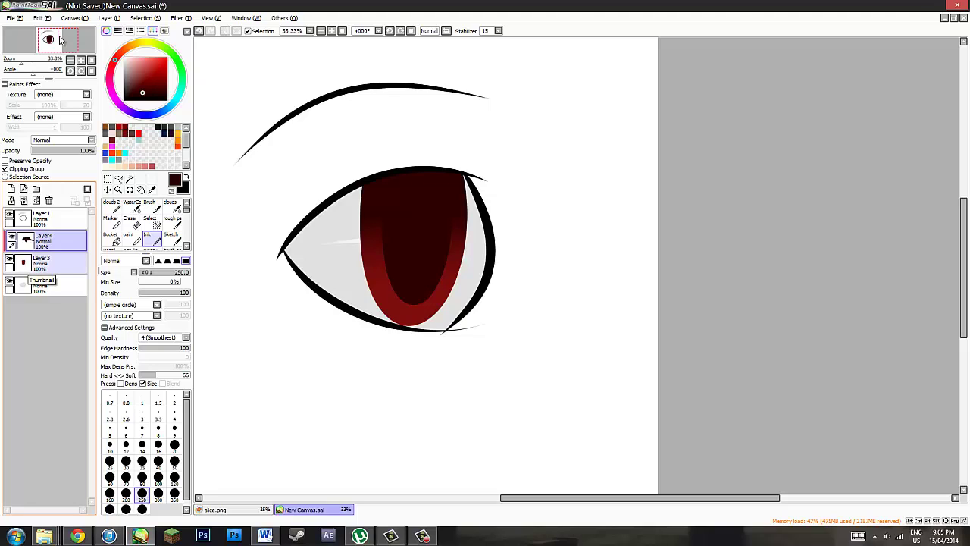
left_click(29, 262)
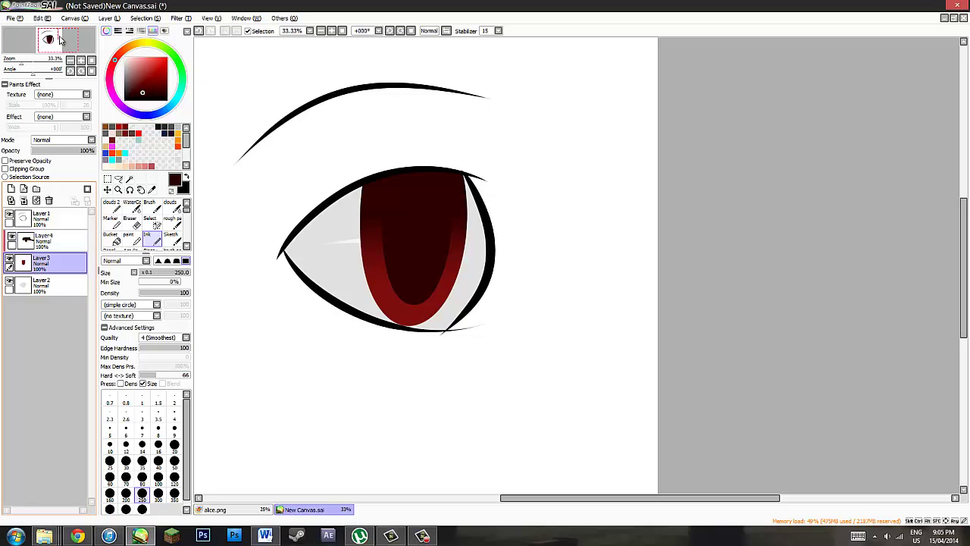
left_click(50, 241)
left_click(9, 236)
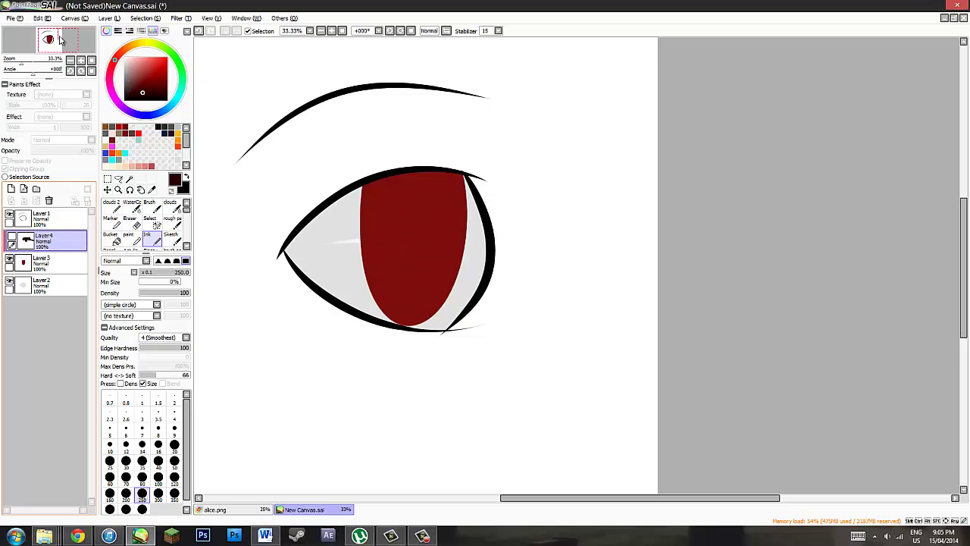
left_click(50, 262)
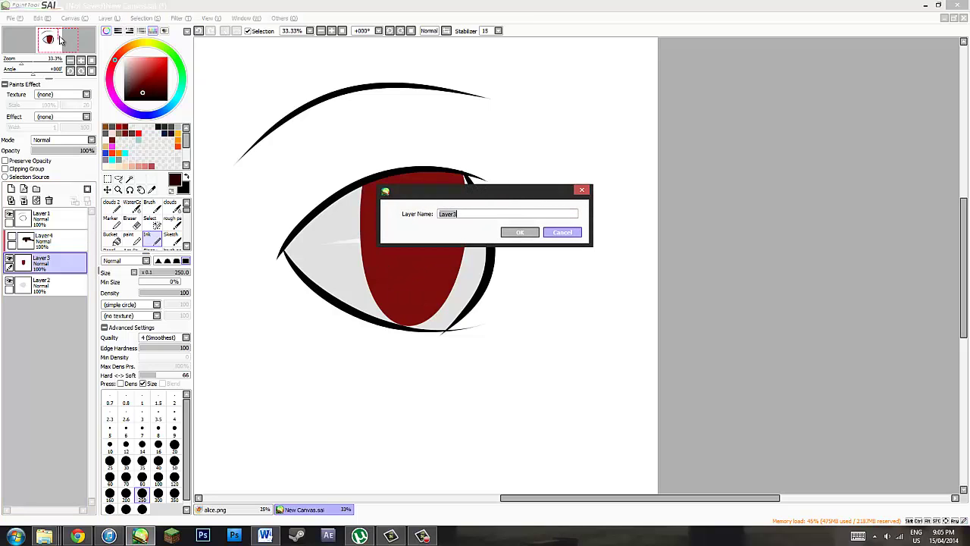
key("Escape")
left_click(50, 241, "ctrl")
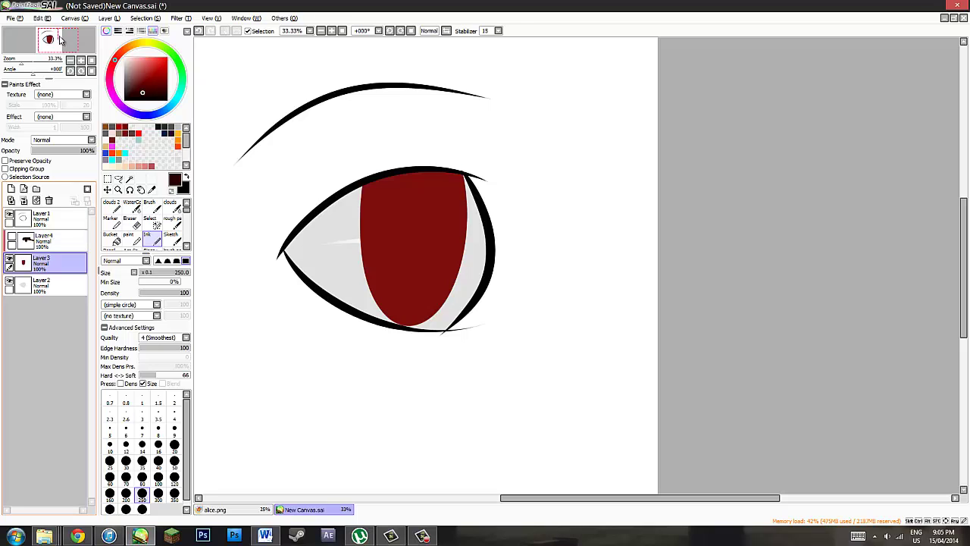
left_click(11, 236)
Step: Add a clipped layer between the iris fill and its shading, and sample the iris fill's dark red
left_click(11, 189)
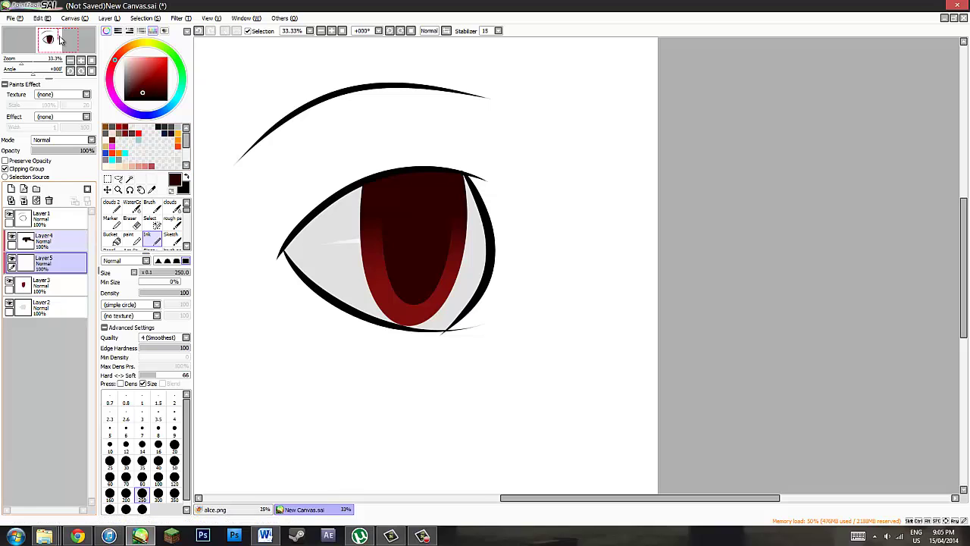
left_click(11, 235)
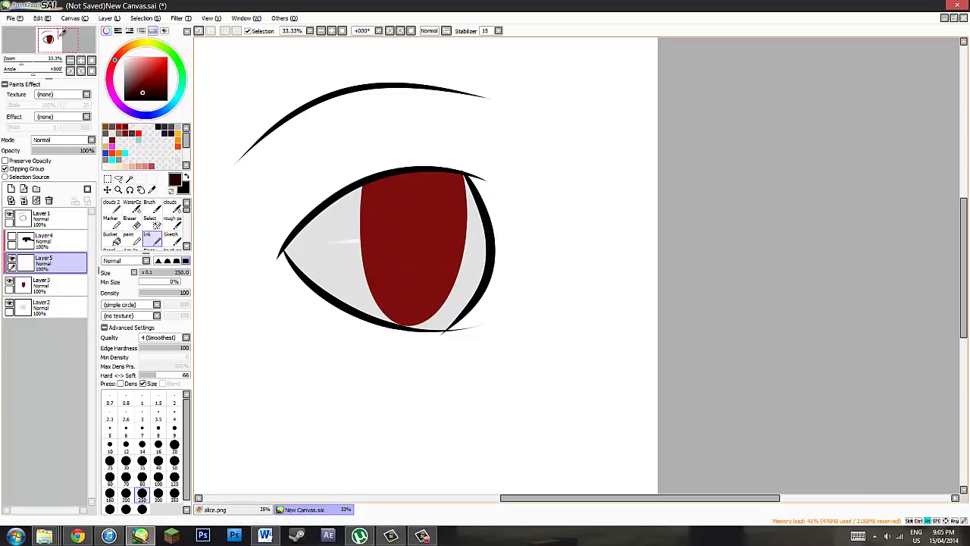
left_click(12, 236)
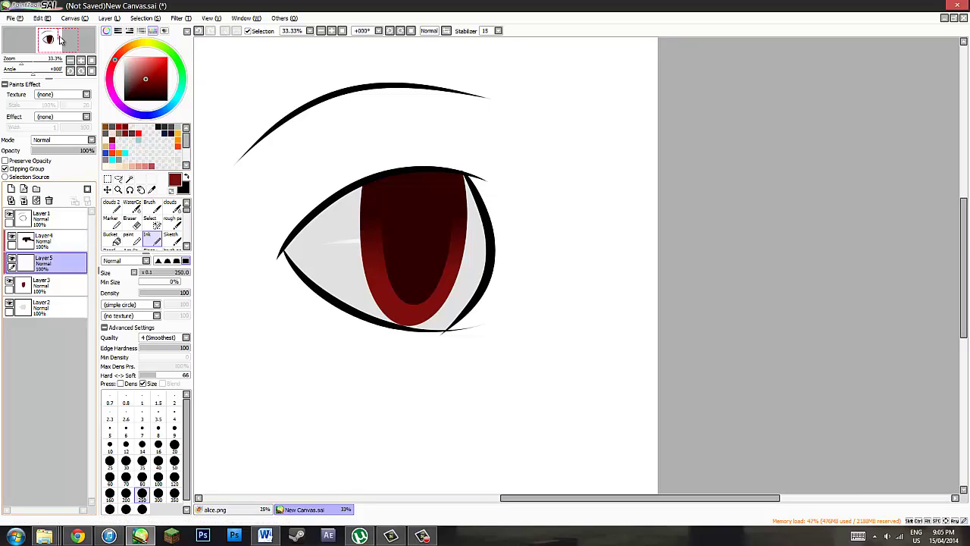
Step: Set the new clipped layer's blending mode to Luminosity
left_click(63, 139)
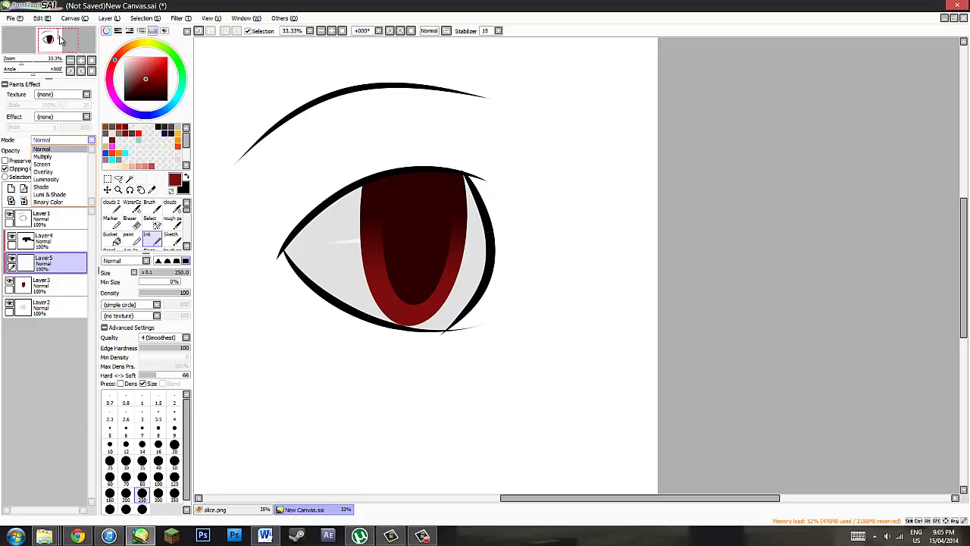
key("Down")
key("Down")
key("Down")
key("Down")
key("Return")
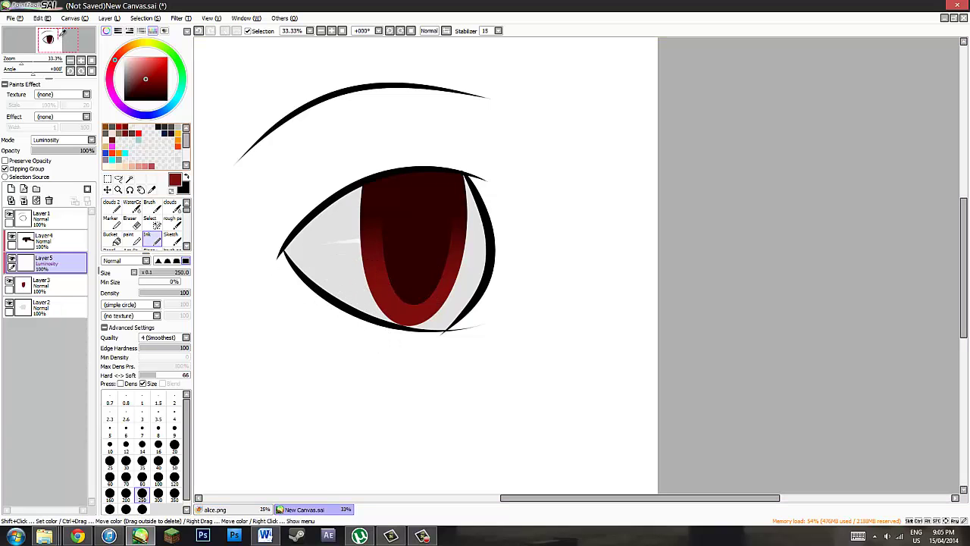
Step: Try glowing red strokes at several places on the lower rim of the iris, undoing each attempt
scroll(61, 40, "up", 5)
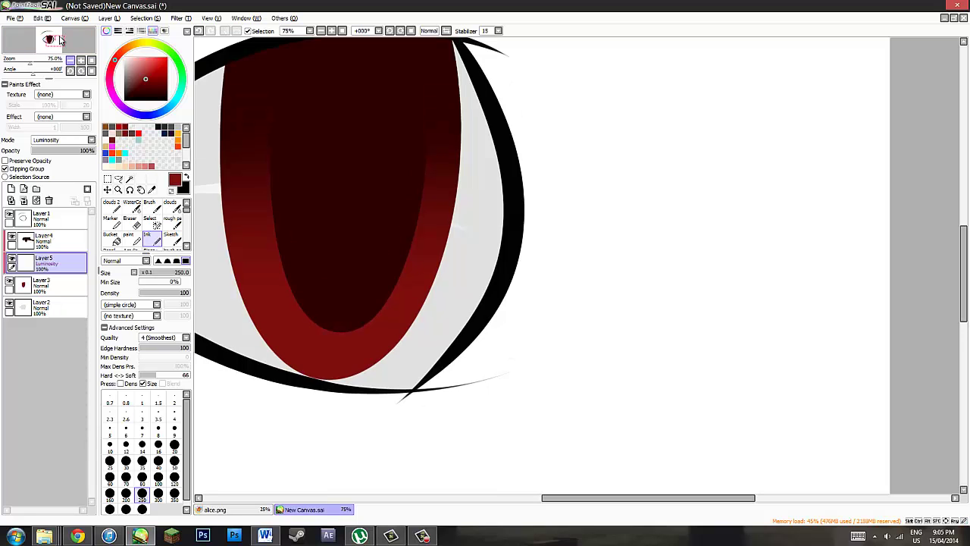
left_click_drag(60, 38, 58, 37)
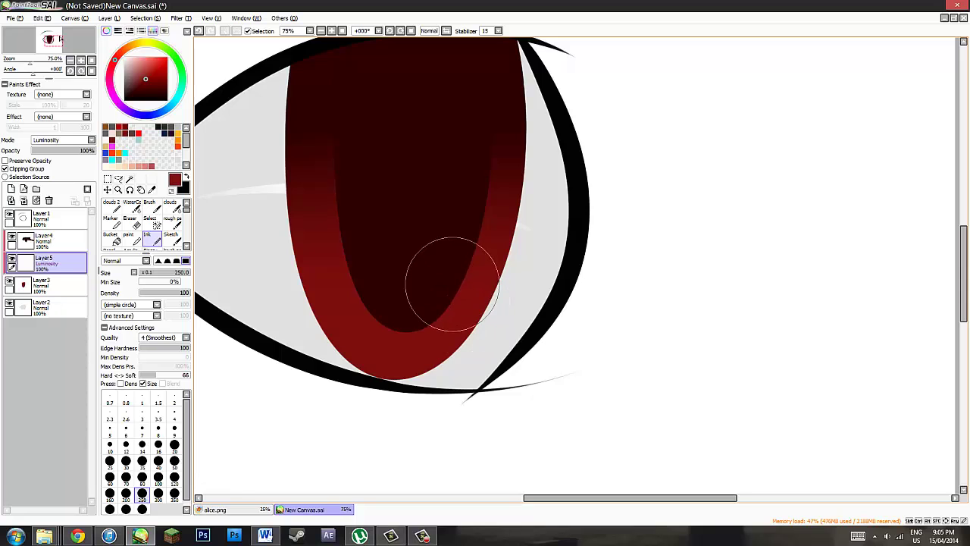
left_click_drag(455, 282, 485, 303)
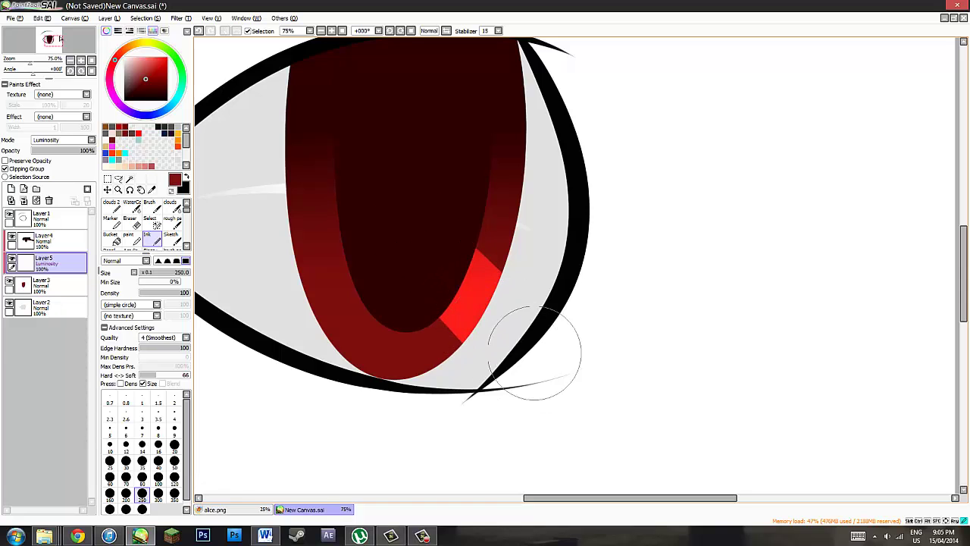
key("ctrl+z")
left_click_drag(386, 259, 281, 271)
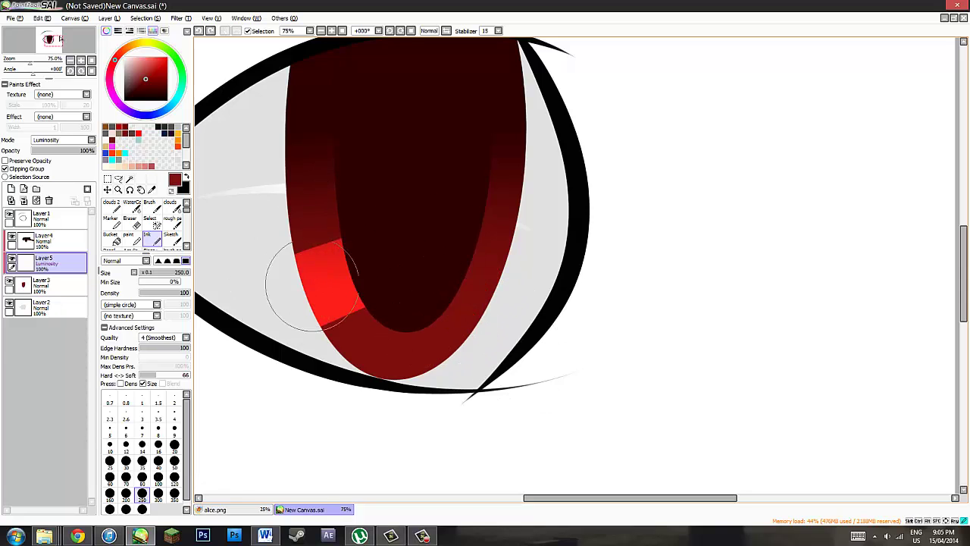
key("ctrl+z")
left_click_drag(402, 342, 387, 282)
key("ctrl+z")
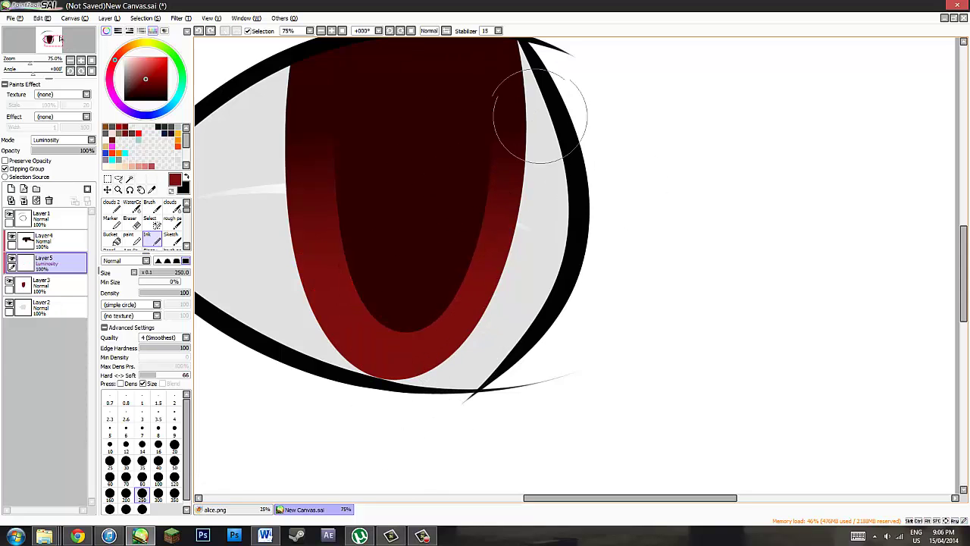
Step: Paint a wide glowing band across the iris's lower-right rim and soften both its edges with the blending brush at size 120
left_click_drag(440, 253, 486, 304)
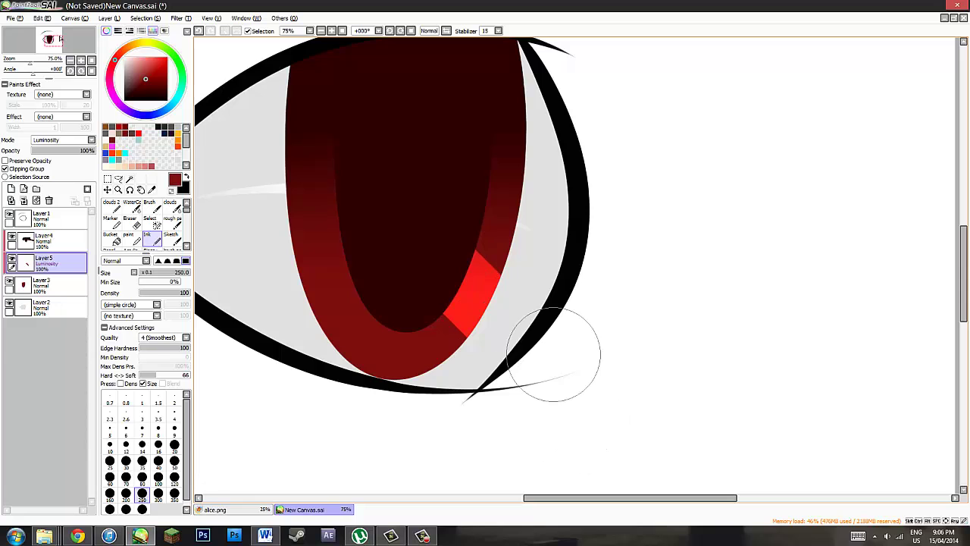
key("c")
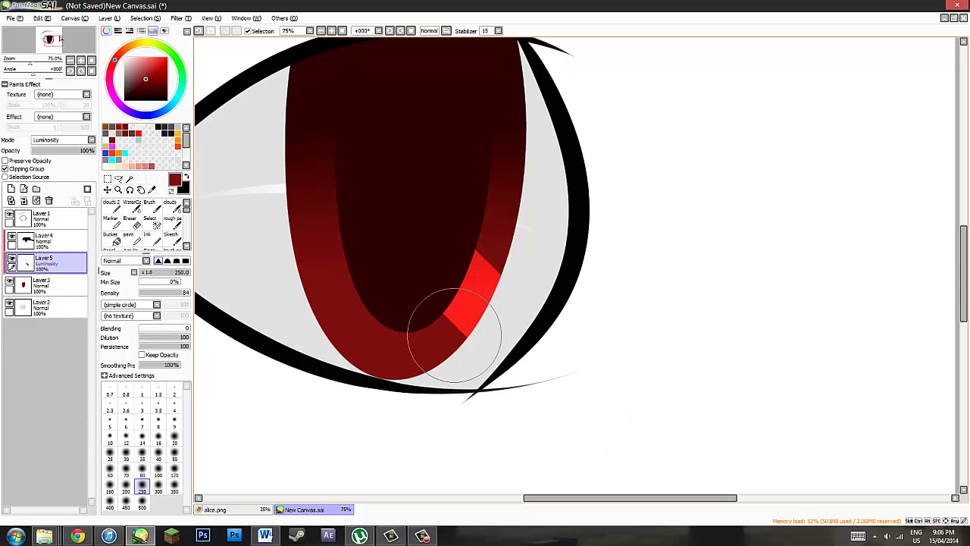
key("[")
key("[")
key("[")
left_click_drag(462, 331, 479, 360)
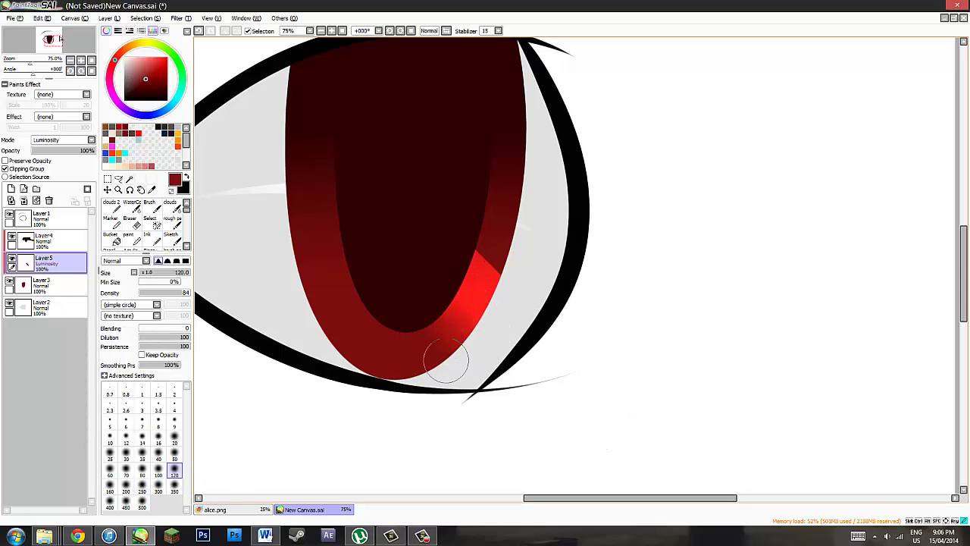
left_click_drag(452, 247, 483, 247)
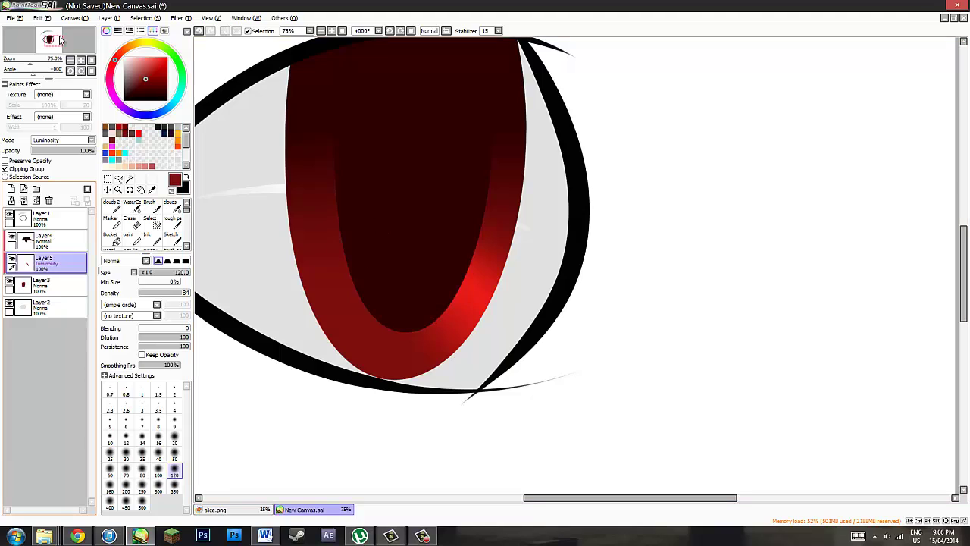
Step: Merge the softened highlight into the iris fill and add a new clipped layer above it in Luminosity mode
key("ctrl+e")
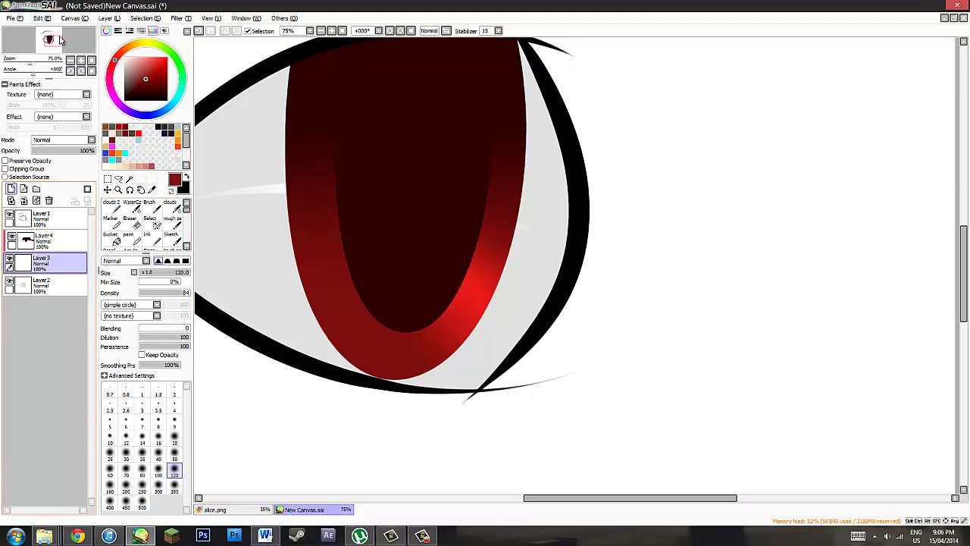
left_click(11, 189)
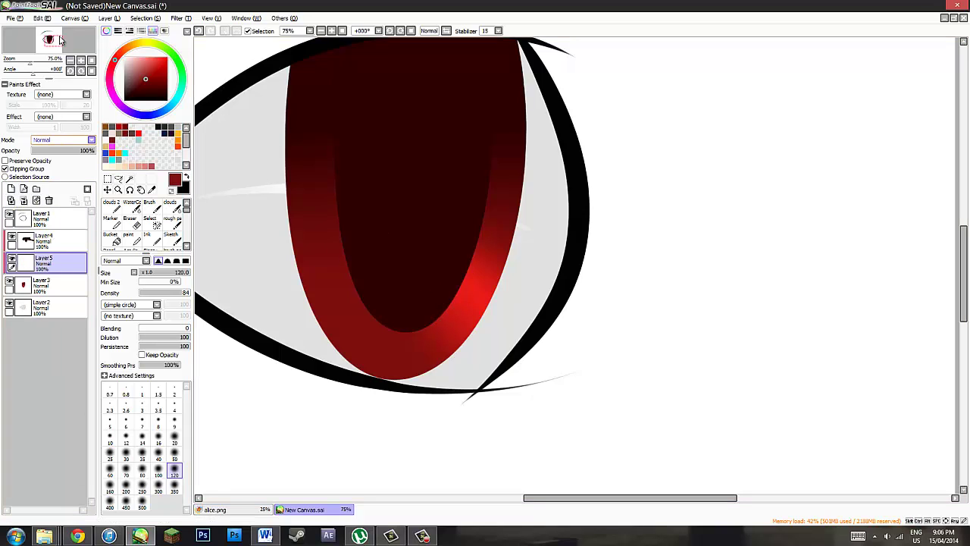
left_click(61, 139)
left_click(47, 179)
Step: Paint a narrower second highlight over the glowing band with the Brush at size 60 and blend its edges at size 120
left_click(151, 205)
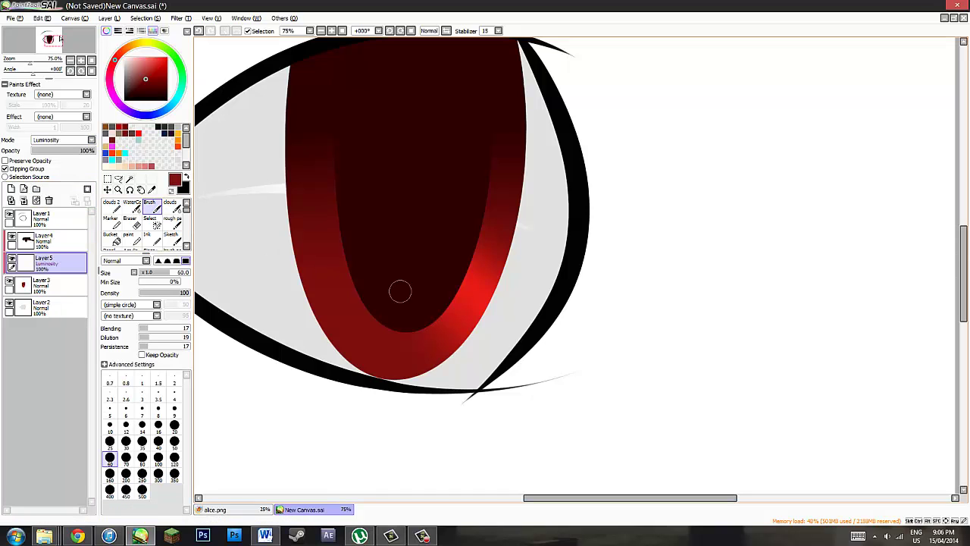
left_click_drag(447, 272, 554, 361)
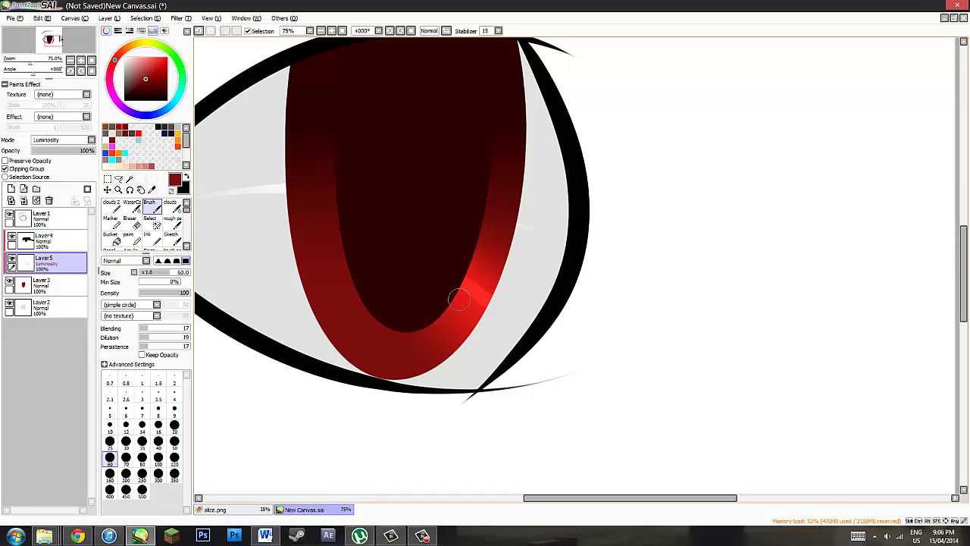
key("v")
mouse_move(462, 296)
left_mouse_down()
mouse_move(446, 286)
mouse_move(466, 301)
left_mouse_up()
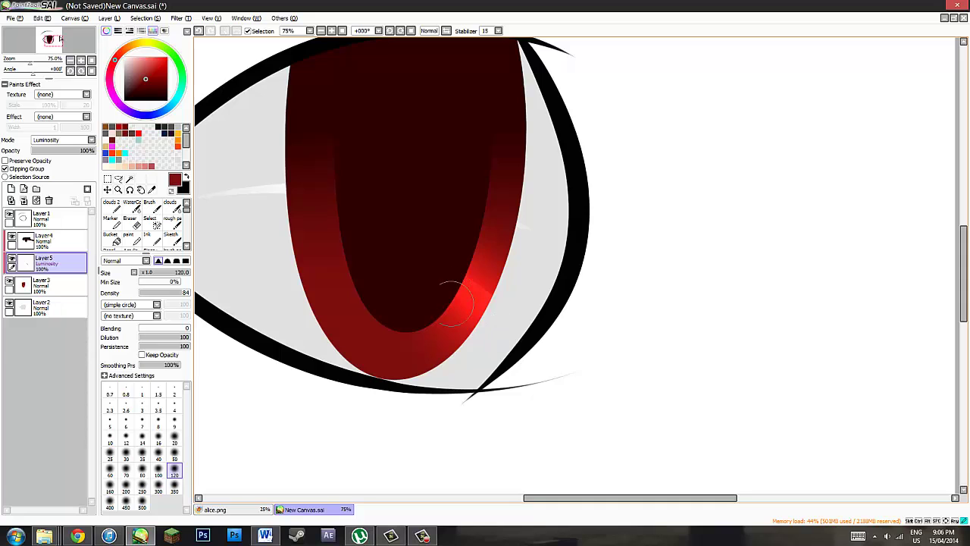
left_click_drag(450, 265, 482, 256)
scroll(61, 40, "down", 4)
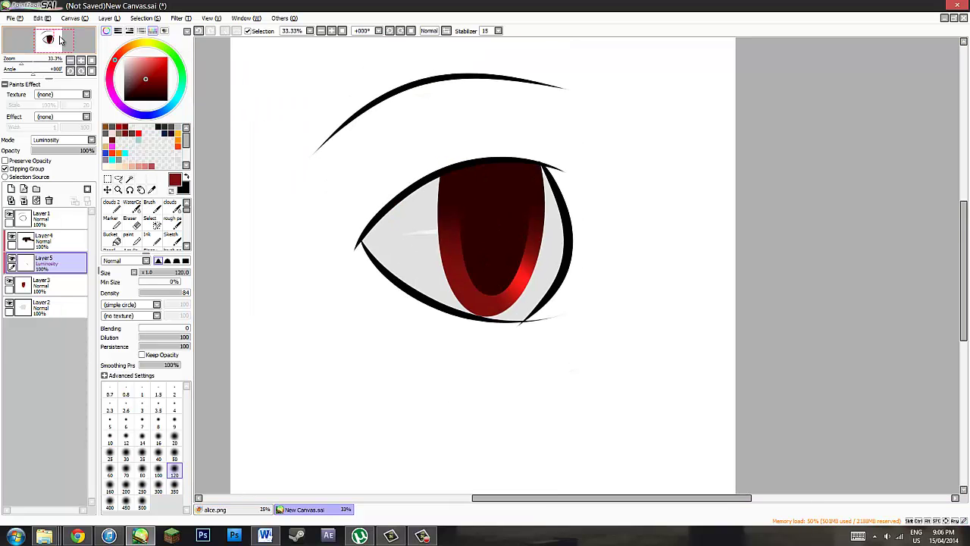
Step: Merge the second highlight into the iris fill, then create another clipped layer set to Luminosity
key("ctrl+e")
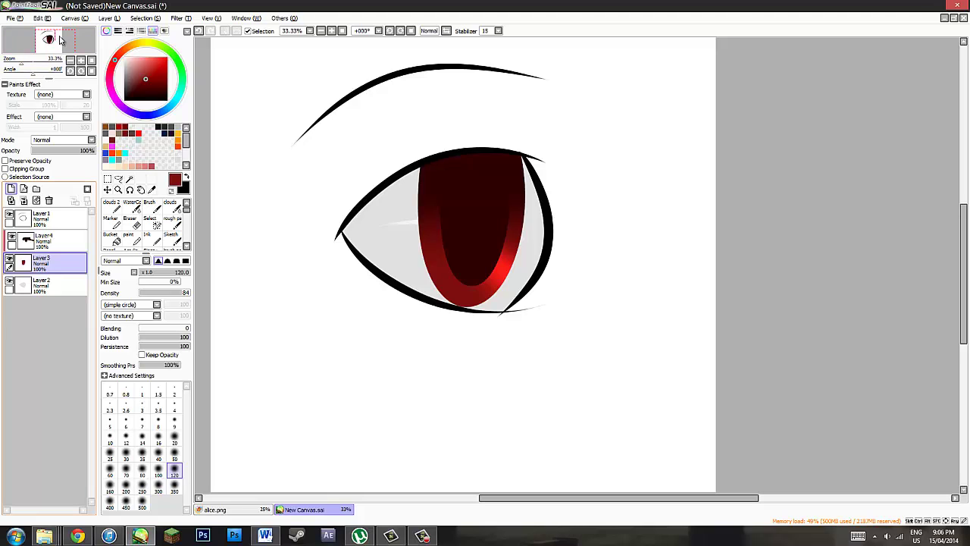
left_click(11, 188)
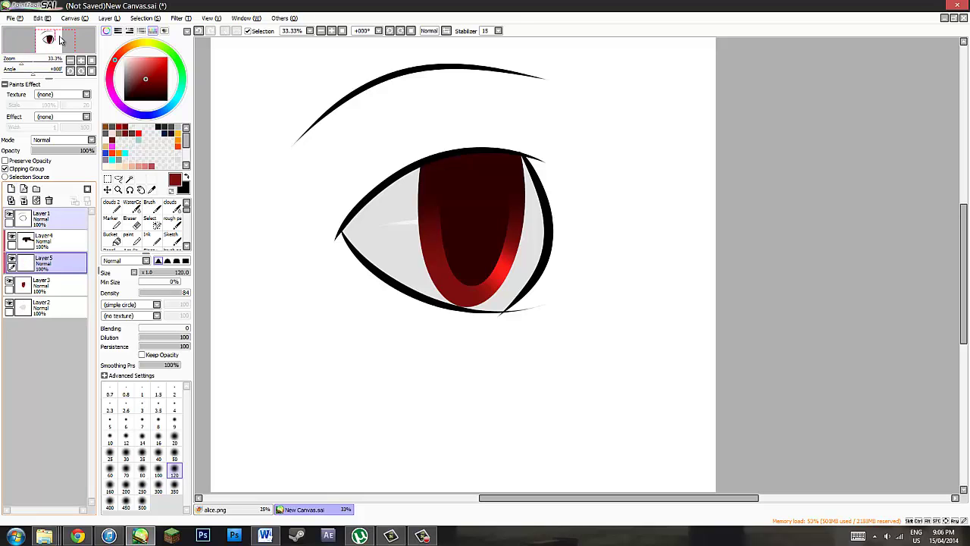
left_click(63, 140)
left_click(45, 179)
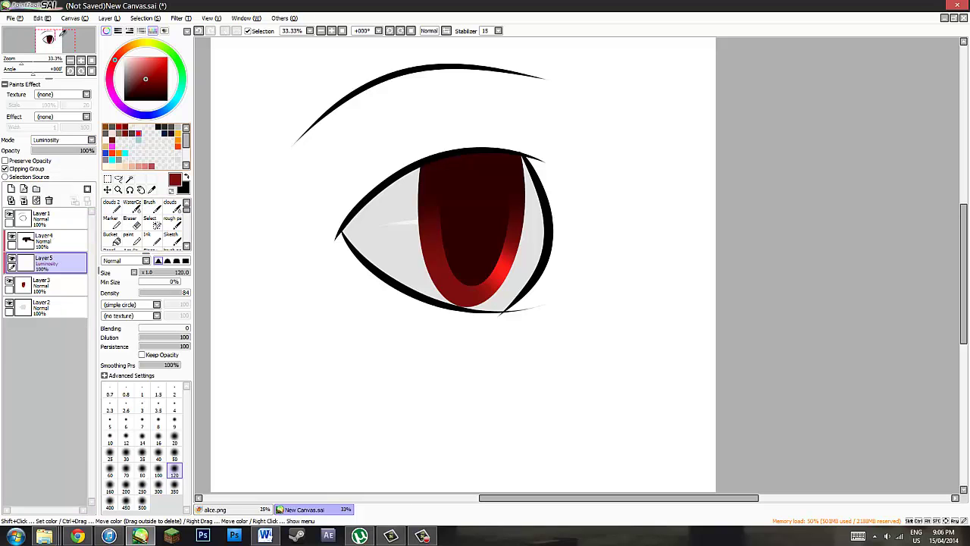
Step: Paint bright red oval spots from the iris's lowest point up its right rim with the Ink tool at size 35
left_click(138, 133)
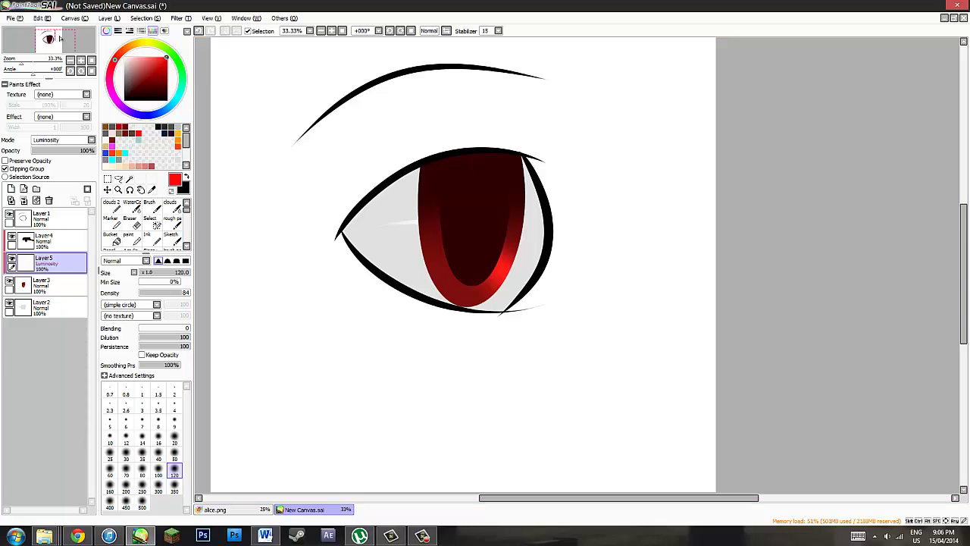
left_click(152, 239)
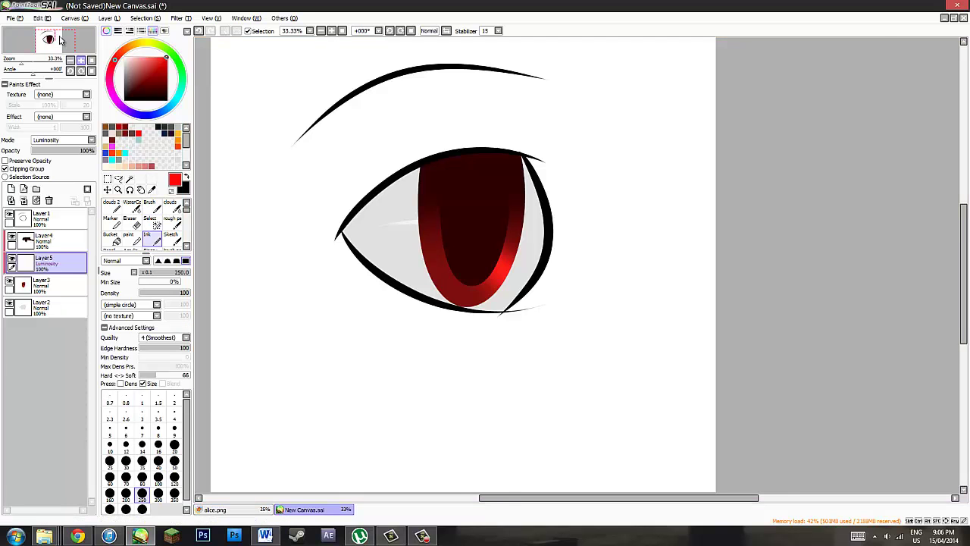
left_click(81, 60)
left_click(80, 60)
key("ctrl+plus")
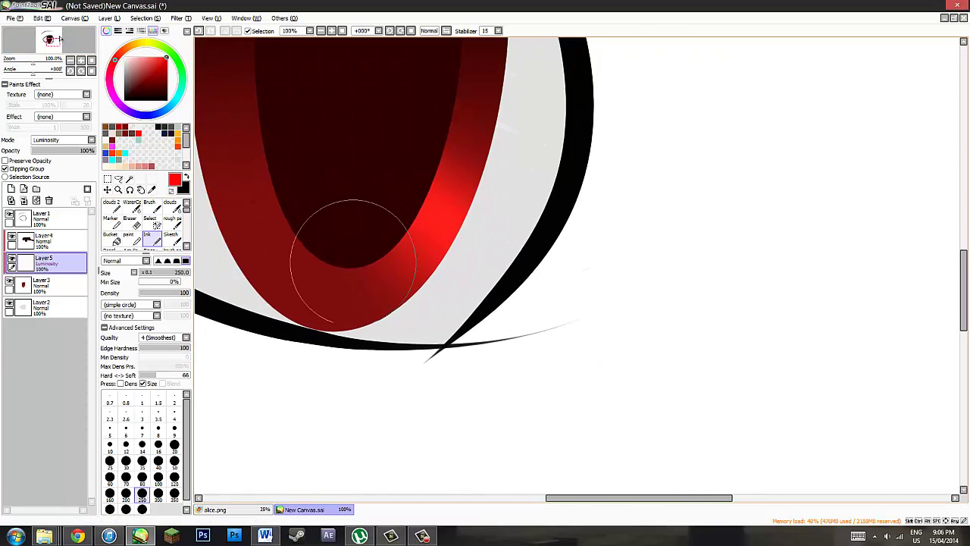
key("bracketleft")
key("bracketleft")
key("bracketleft")
key("bracketleft")
key("bracketleft")
key("bracketleft")
key("bracketleft")
key("bracketleft")
key("bracketleft")
key("bracketleft")
left_click_drag(346, 274, 340, 307)
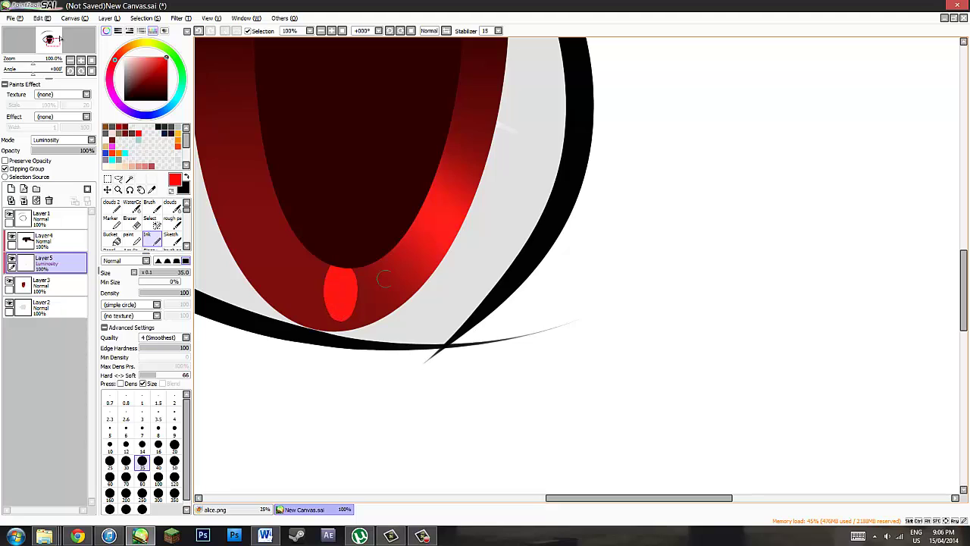
left_click_drag(389, 245, 380, 249)
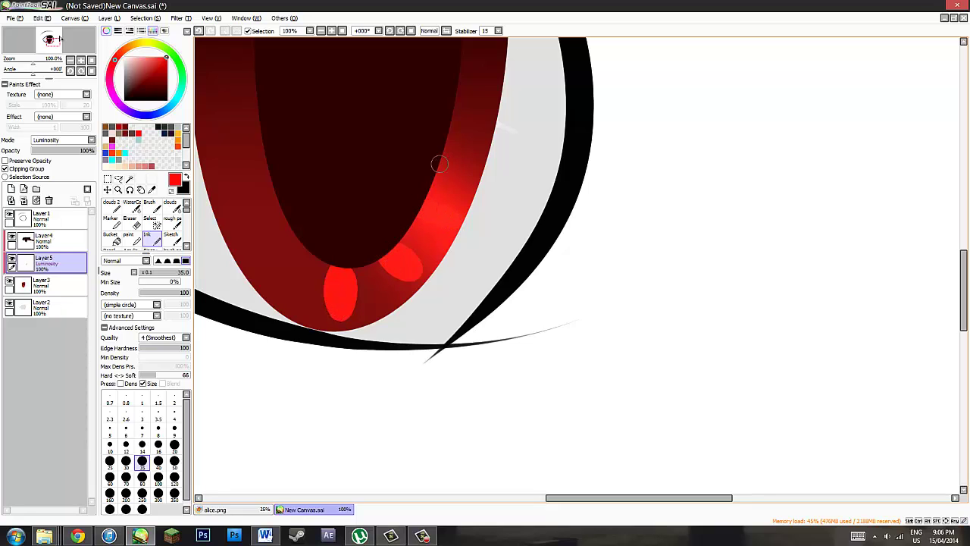
left_click_drag(440, 164, 440, 160)
left_click_drag(453, 120, 473, 127)
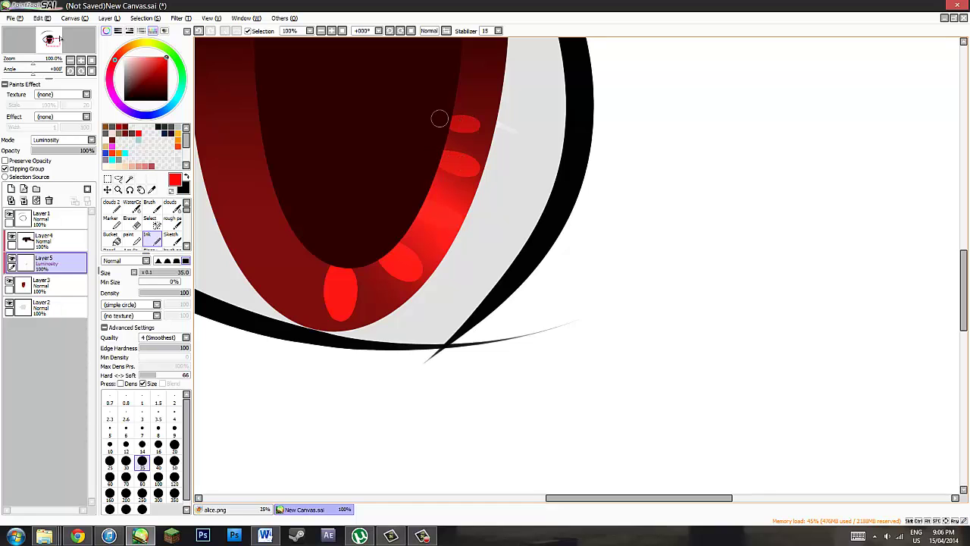
Step: Undo the uppermost oval and paint smaller red spots in its place, shrinking as they climb the right rim
key("Page_Down")
key("Page_Down")
left_click(61, 40)
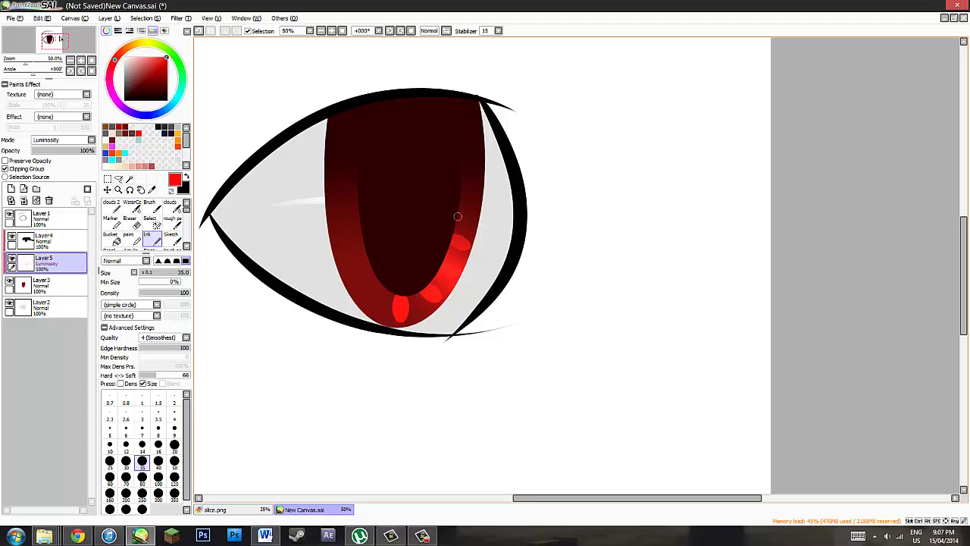
key("ctrl+z")
left_click(467, 200)
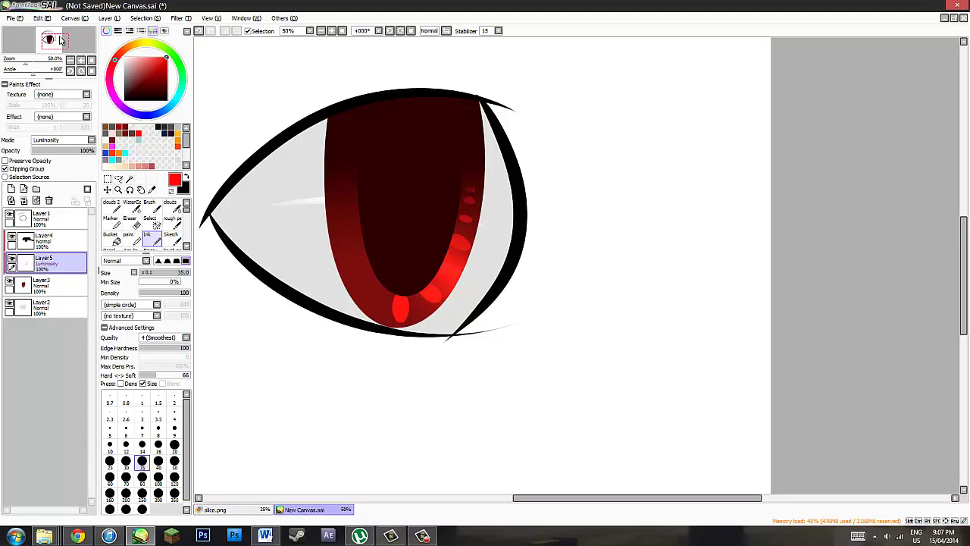
Step: Mirror the view, paint matching red ovals up the opposite rim, redoing uneven ones, and restore the normal view
key("h")
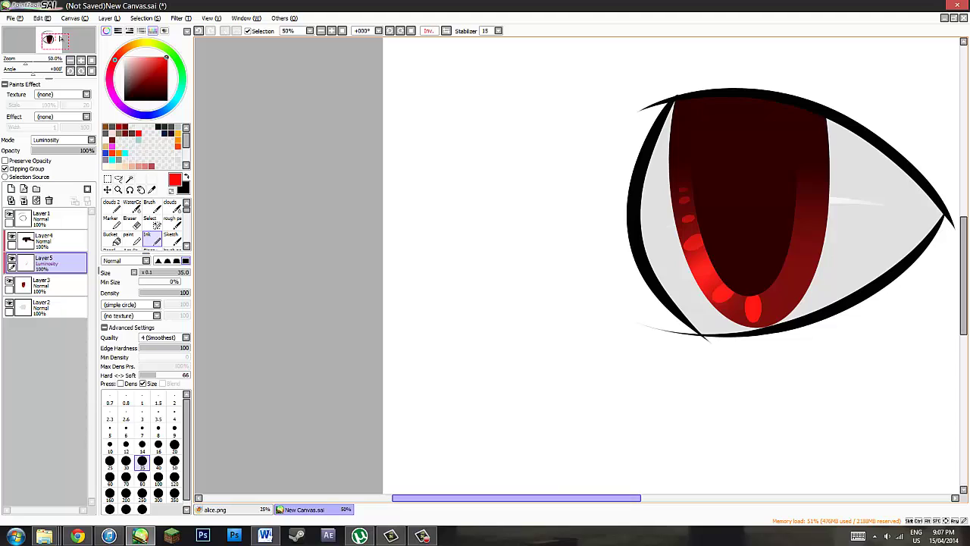
left_click_drag(60, 39, 55, 39)
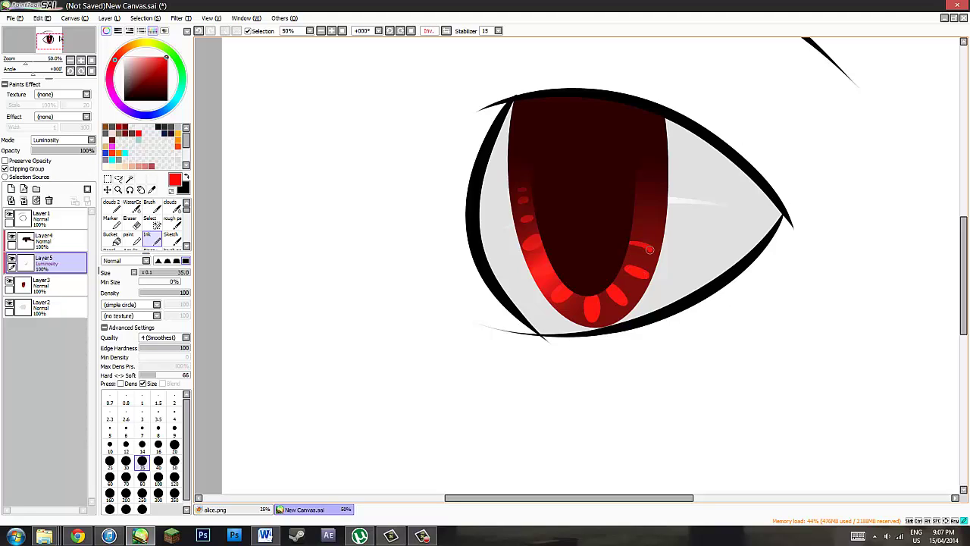
key("ctrl+z")
left_click_drag(626, 242, 644, 225)
key("ctrl+z")
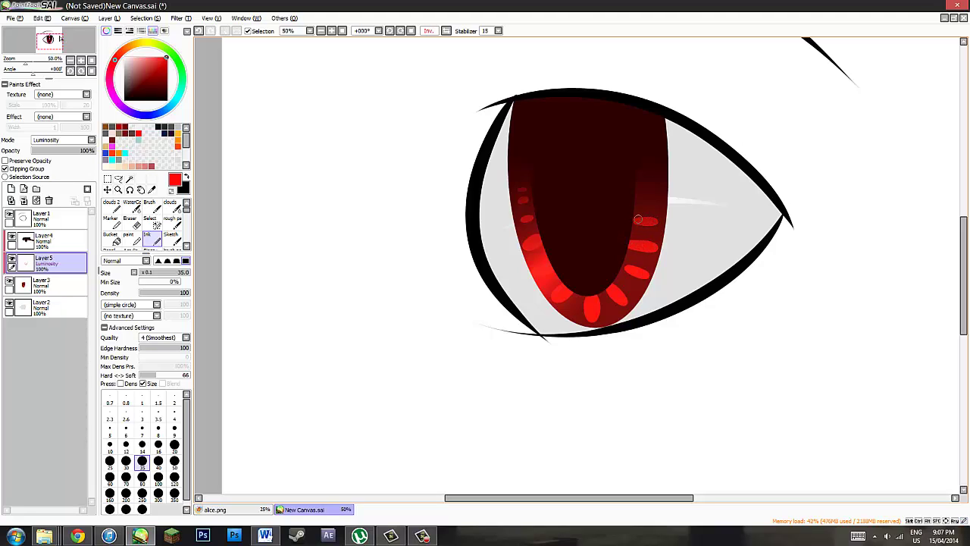
key("ctrl+z")
left_click_drag(645, 221, 637, 219)
key("h")
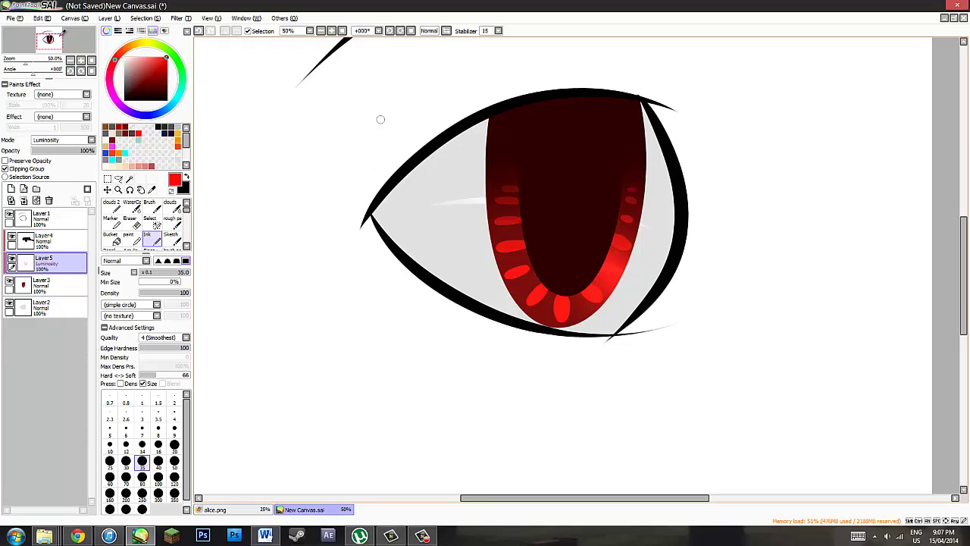
left_click_drag(58, 37, 62, 39)
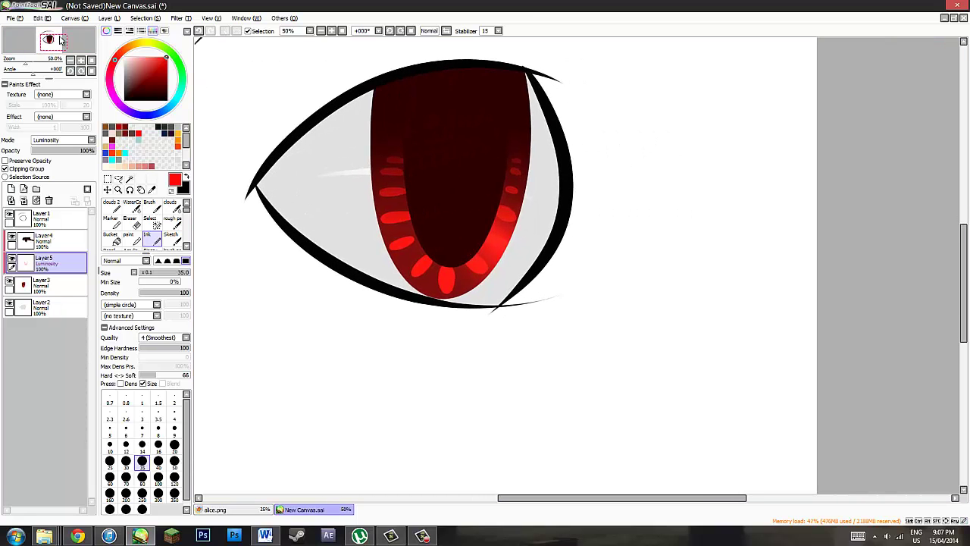
Step: Blend the red ovals into a soft glow along the iris rim with the blending brush at size 200, raising density to 40
key("b")
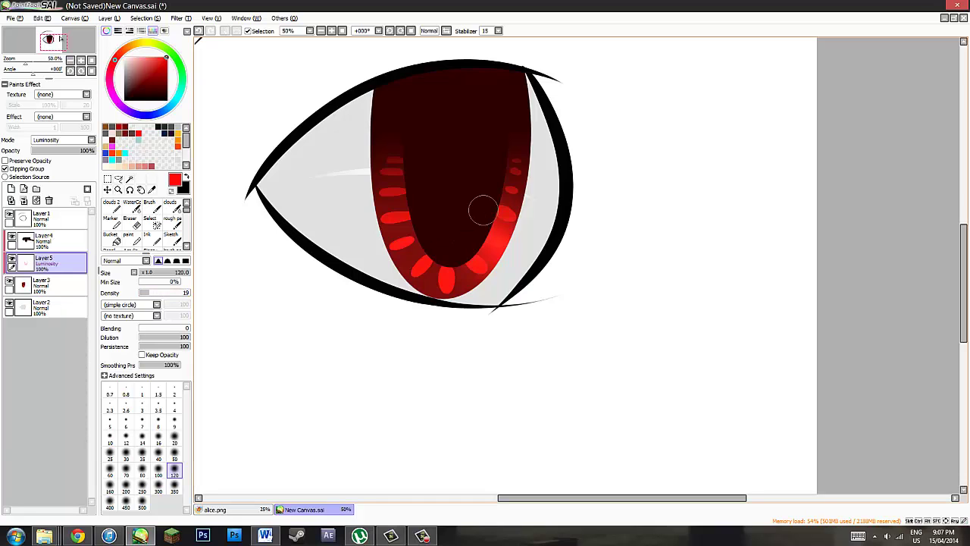
key("bracketright")
key("bracketright")
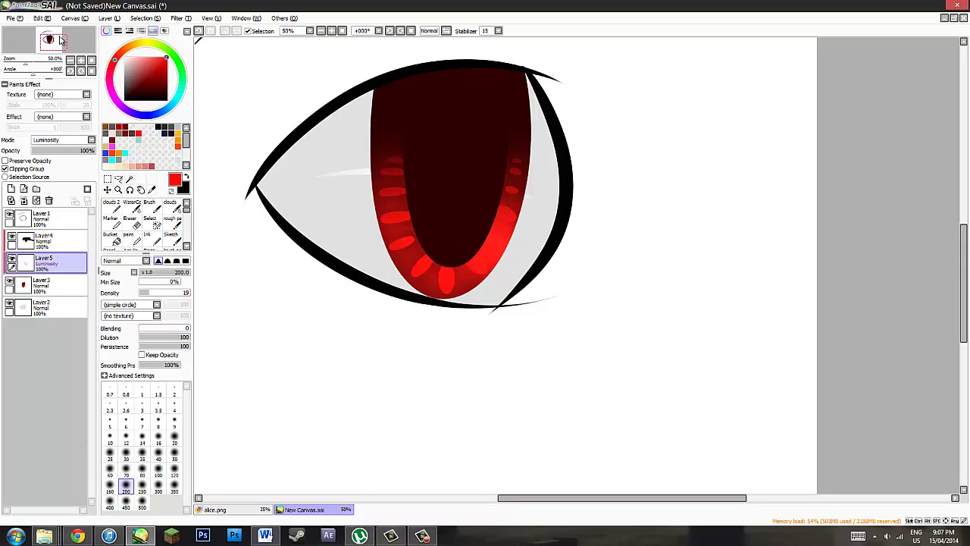
left_click_drag(157, 292, 160, 292)
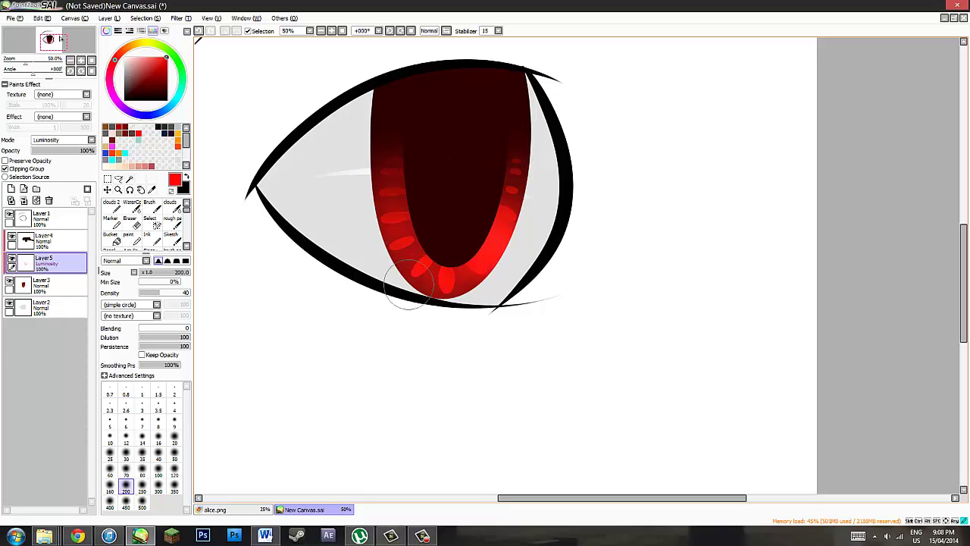
mouse_move(366, 182)
left_mouse_down()
mouse_move(483, 277)
mouse_move(534, 179)
mouse_move(437, 305)
mouse_move(534, 163)
mouse_move(468, 311)
mouse_move(348, 149)
mouse_move(370, 244)
left_mouse_up()
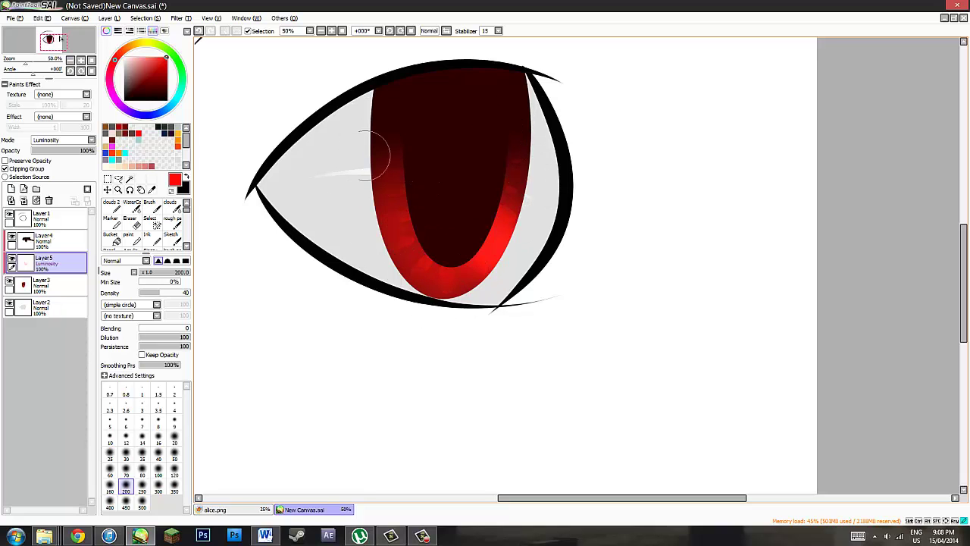
Step: Check the glow on the whole eye and merge the Luminosity layer down into the iris fill
scroll(61, 40, "down", 1)
left_click(61, 39)
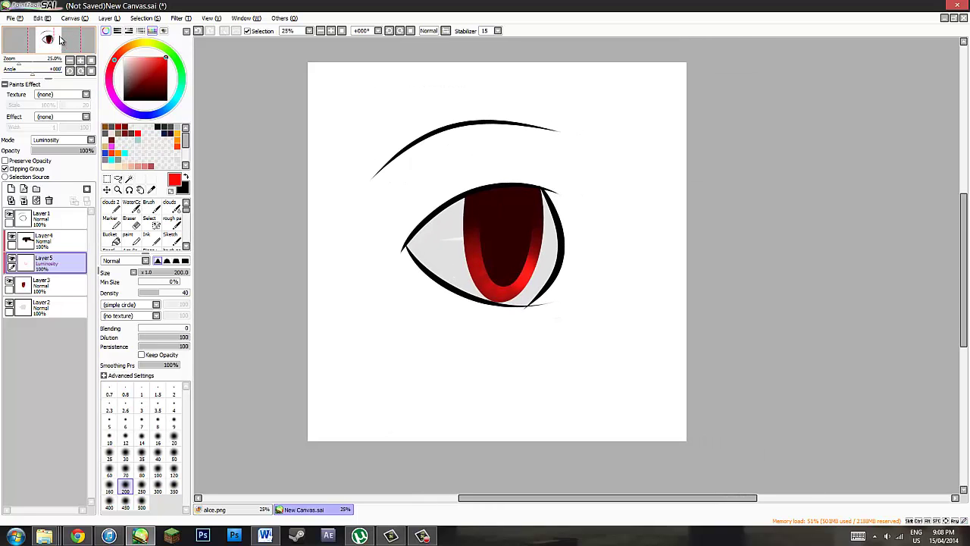
scroll(61, 39, "up", 1)
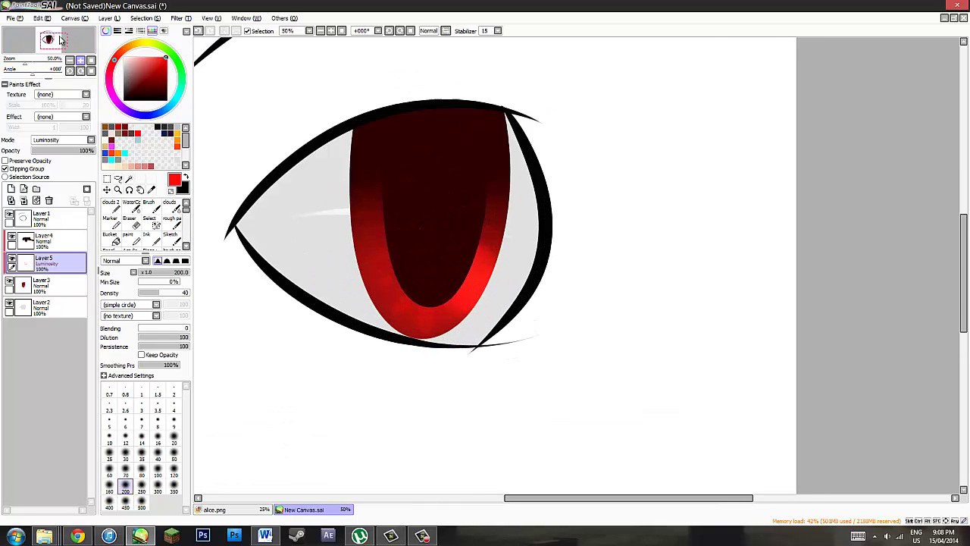
left_click(61, 39)
key("e")
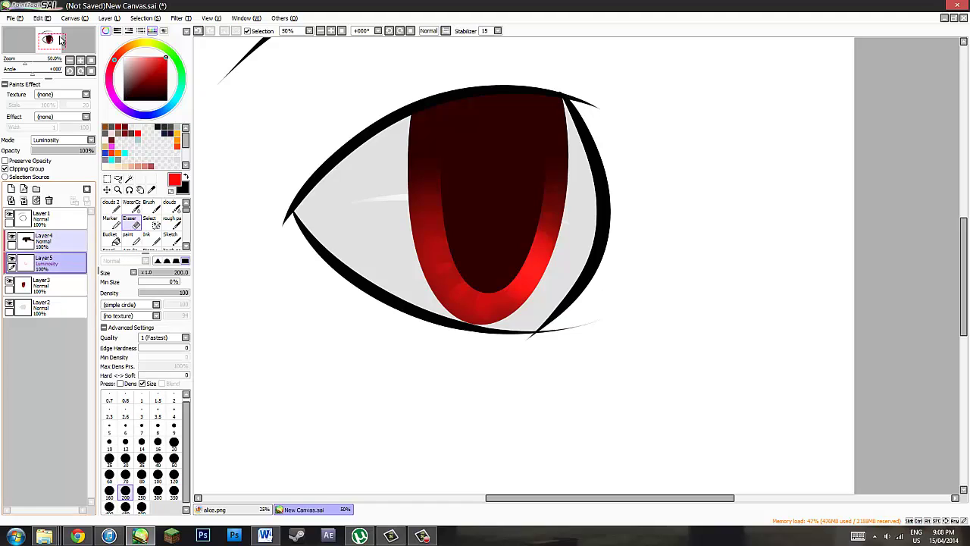
key("ctrl+e")
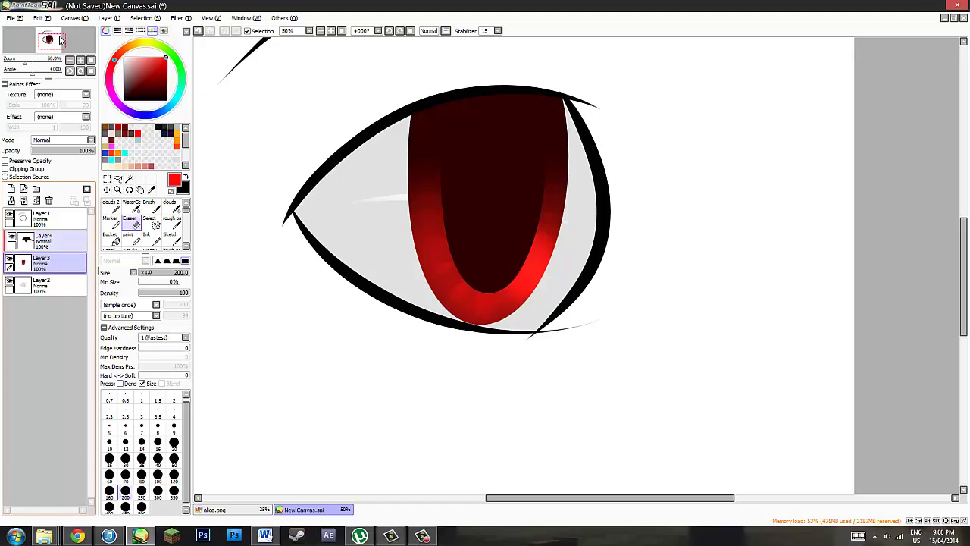
Step: Check the pupil layer's effect by toggling its visibility, and merge it down into the iris layer
key("alt+]")
double_click(53, 240)
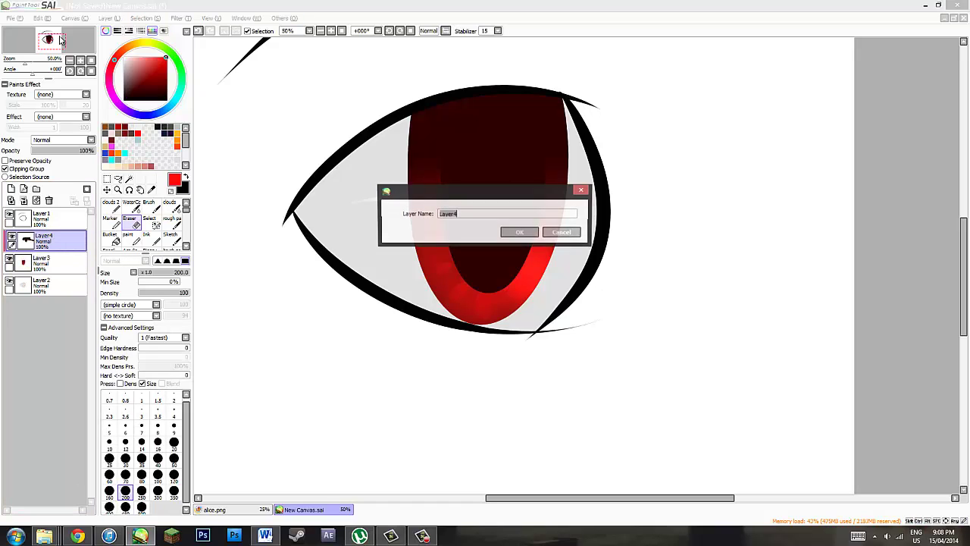
left_click(562, 232)
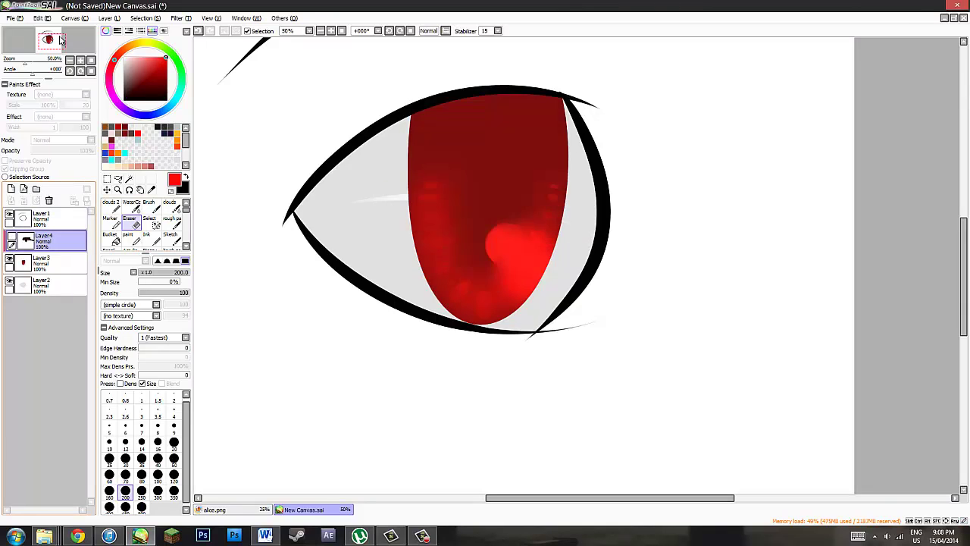
key("ctrl+e")
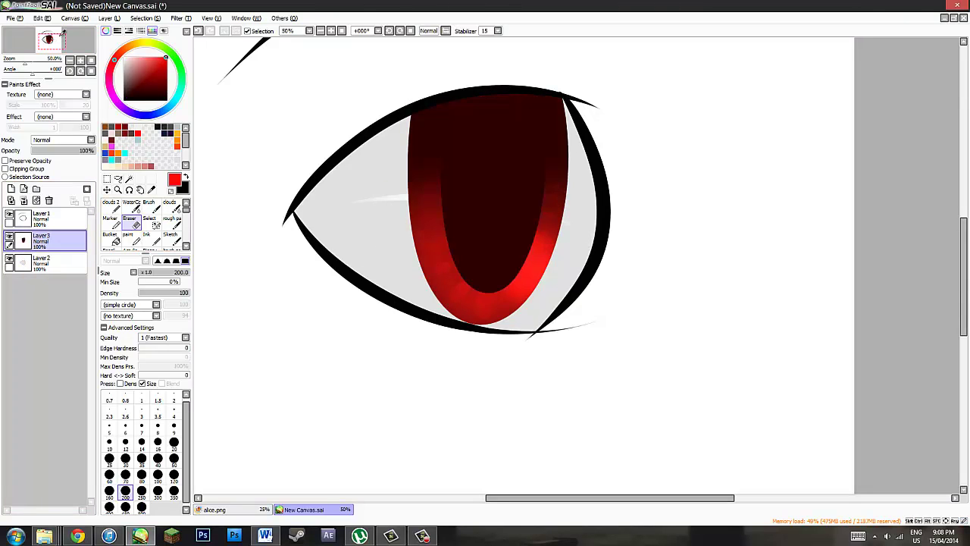
Step: On a new layer above the iris, paint a white Ink highlight circle on its upper-left edge and a smaller one on its lower-right edge
left_click(125, 58)
left_click(151, 238)
left_click(11, 189)
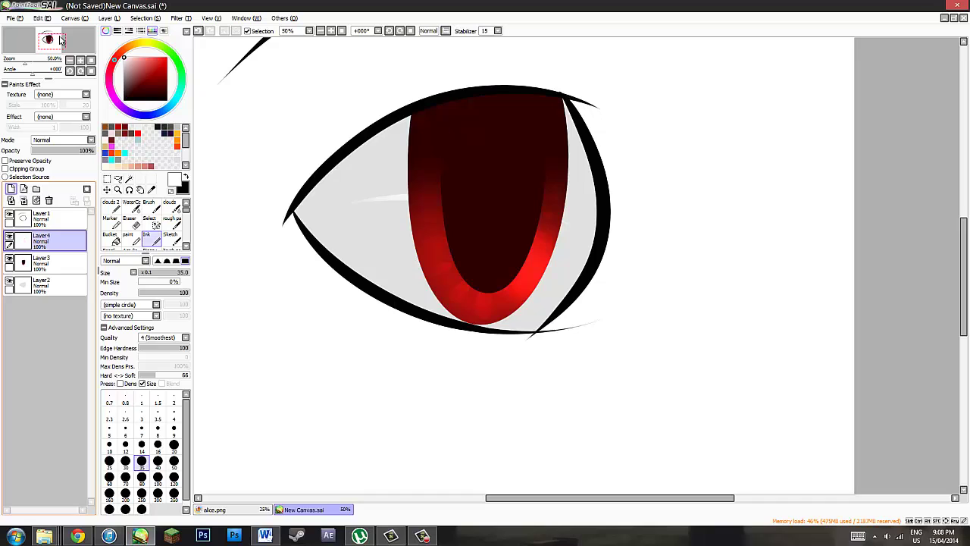
key("bracketright")
key("bracketright")
key("bracketright")
key("bracketright")
key("bracketright")
key("bracketright")
key("bracketright")
key("bracketright")
key("bracketright")
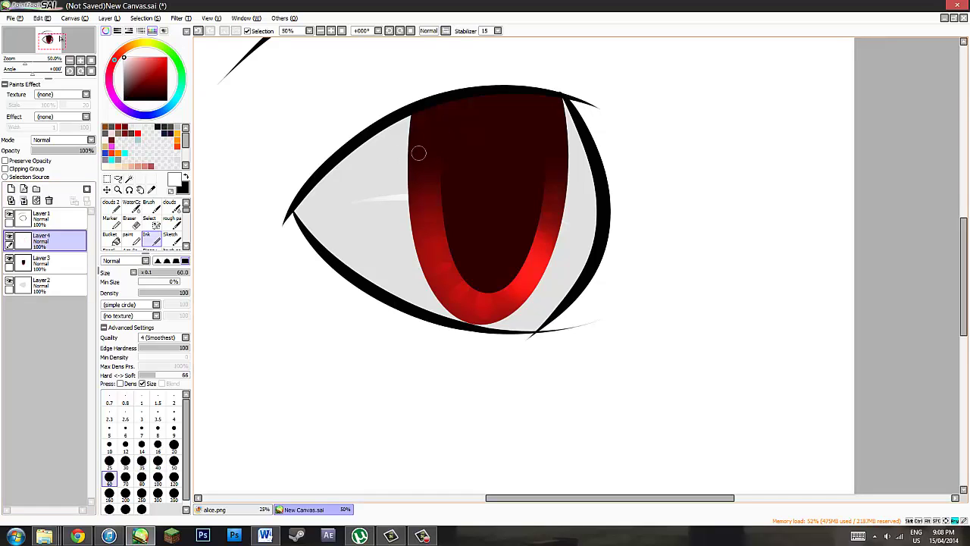
left_click(411, 152)
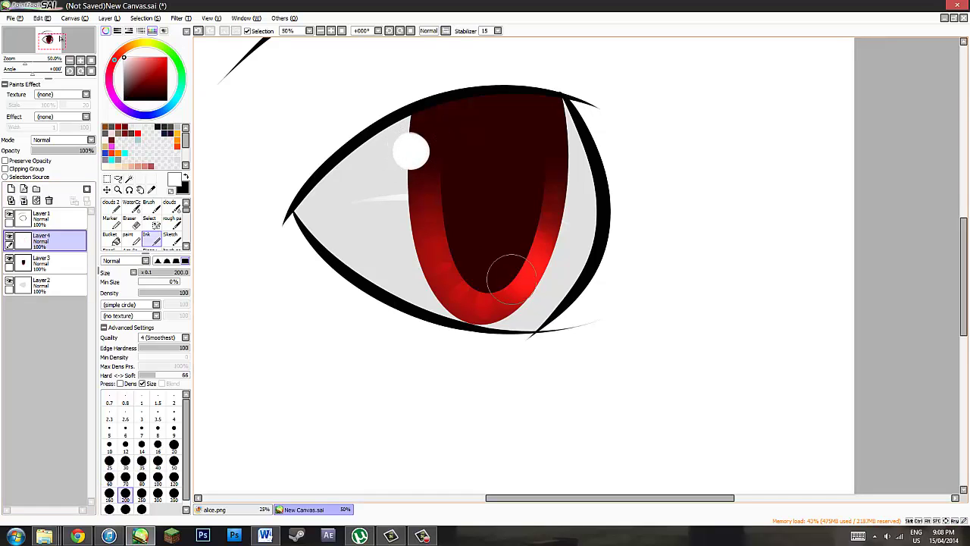
left_click(522, 306)
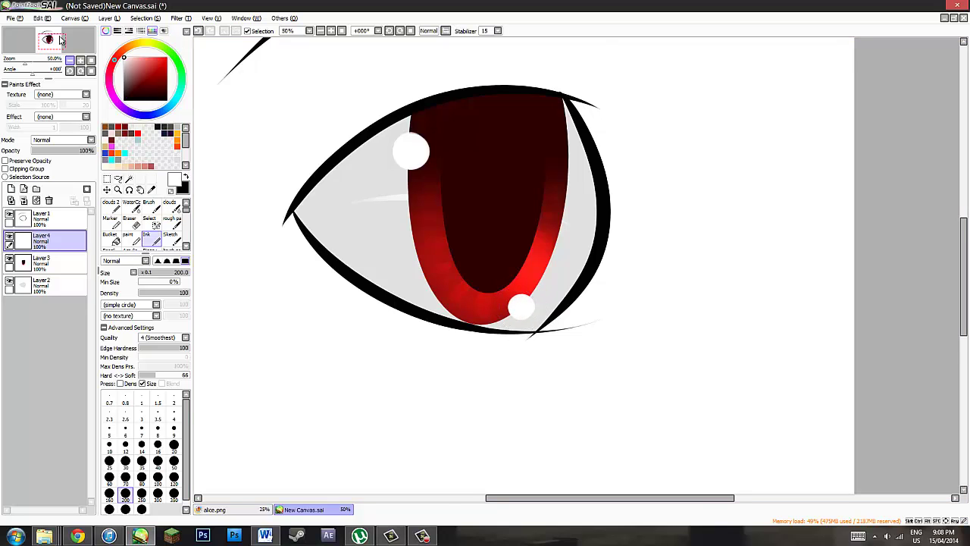
Step: Try a hue shift on the iris layer and cancel the adjustment
scroll(60, 37, "down", 2)
left_click_drag(53, 36, 60, 36)
left_click(53, 262)
key("ctrl+u")
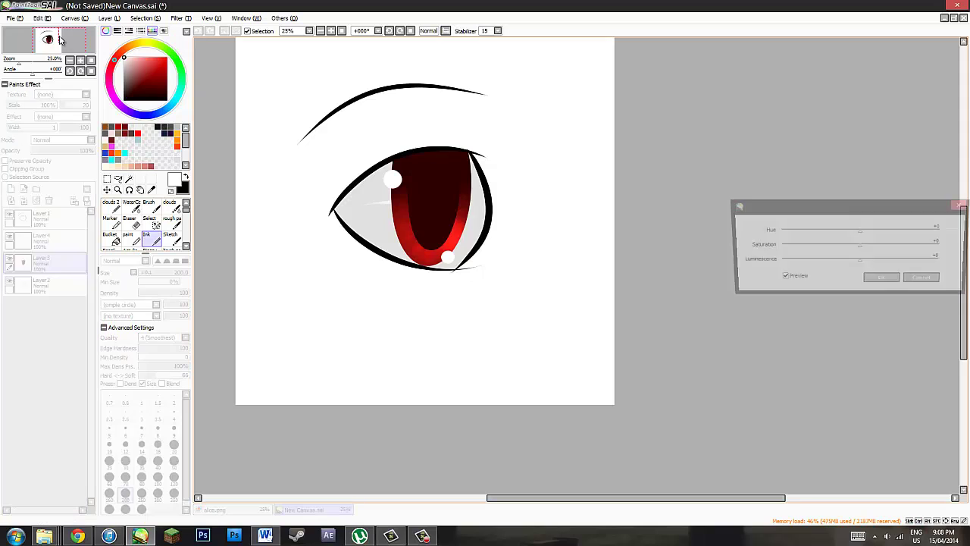
mouse_move(860, 230)
left_mouse_down()
mouse_move(821, 231)
mouse_move(843, 230)
left_mouse_up()
key("Escape")
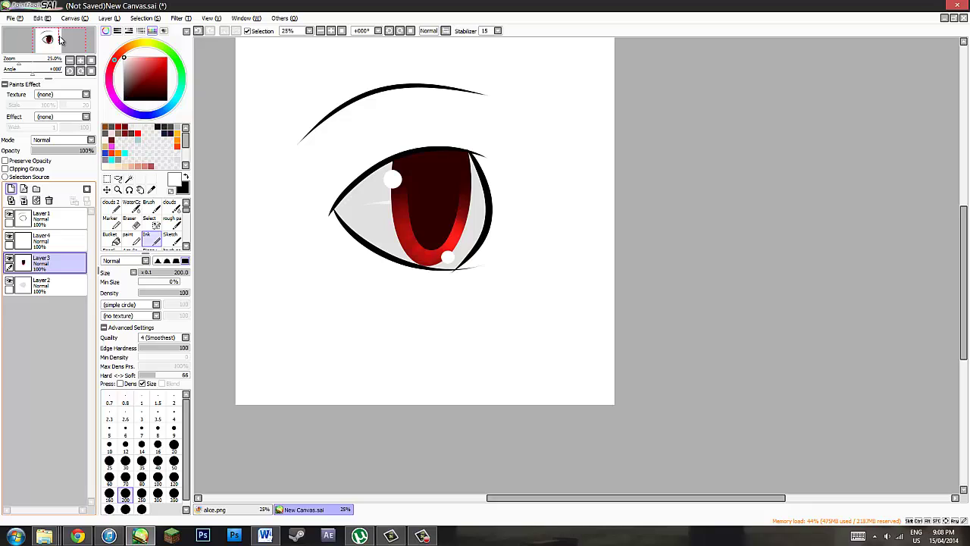
Step: Add a clipping layer above the iris layer and paint the iris's lower part white with the brush at size 400
left_click(10, 189)
left_click(6, 168)
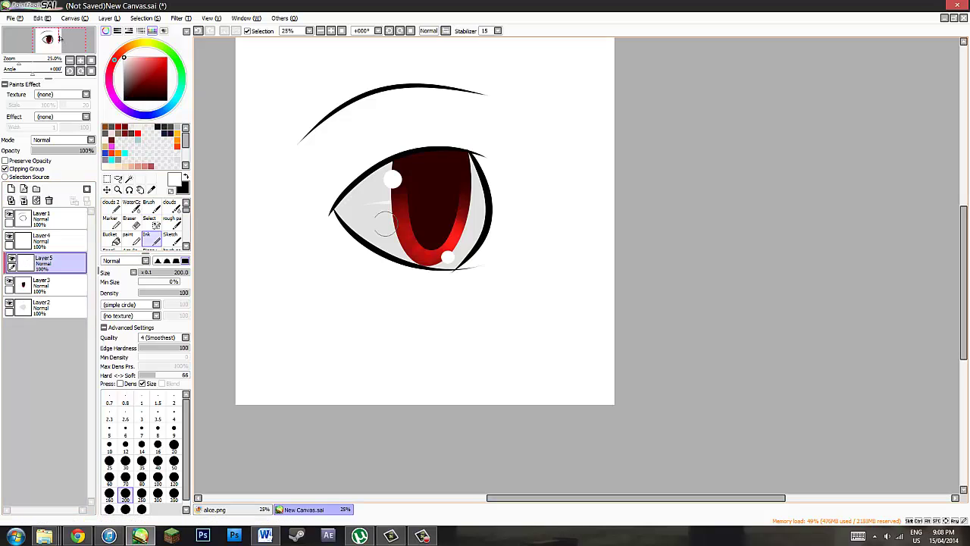
key("bracketright")
key("bracketright")
key("bracketright")
key("bracketright")
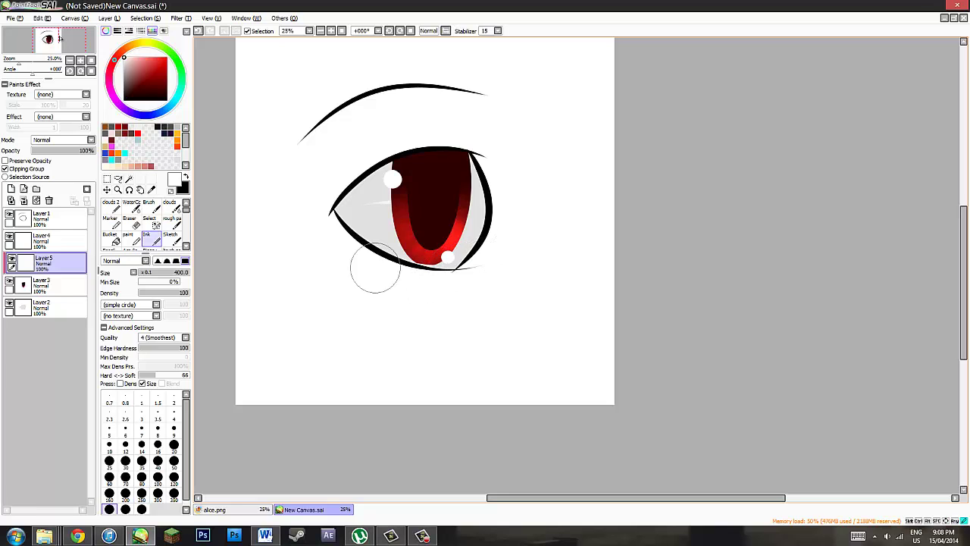
mouse_move(375, 269)
left_mouse_down()
mouse_move(426, 233)
mouse_move(490, 265)
mouse_move(405, 272)
mouse_move(438, 254)
mouse_move(488, 298)
left_mouse_up()
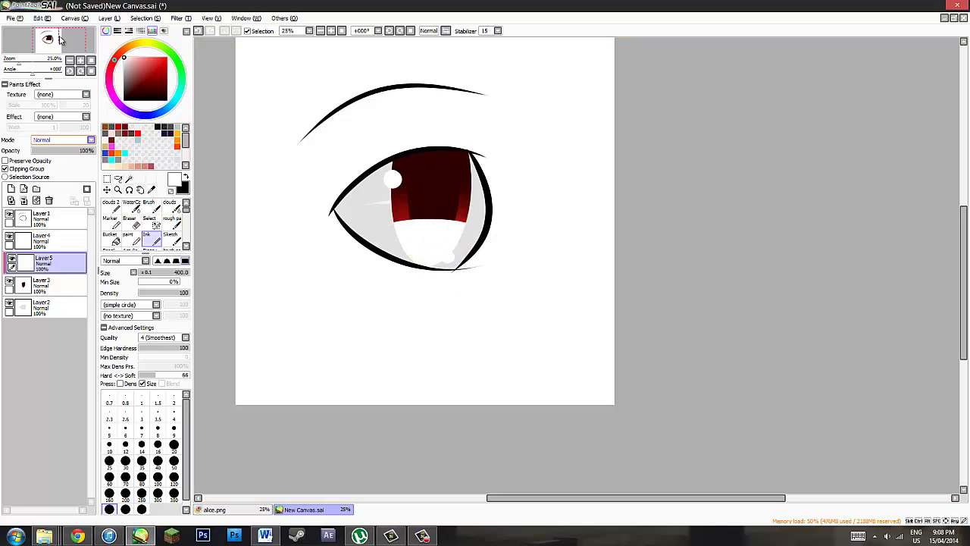
Step: Try Overlay blending on the clipped white layer and delete that layer
left_click(62, 140)
left_click(59, 171)
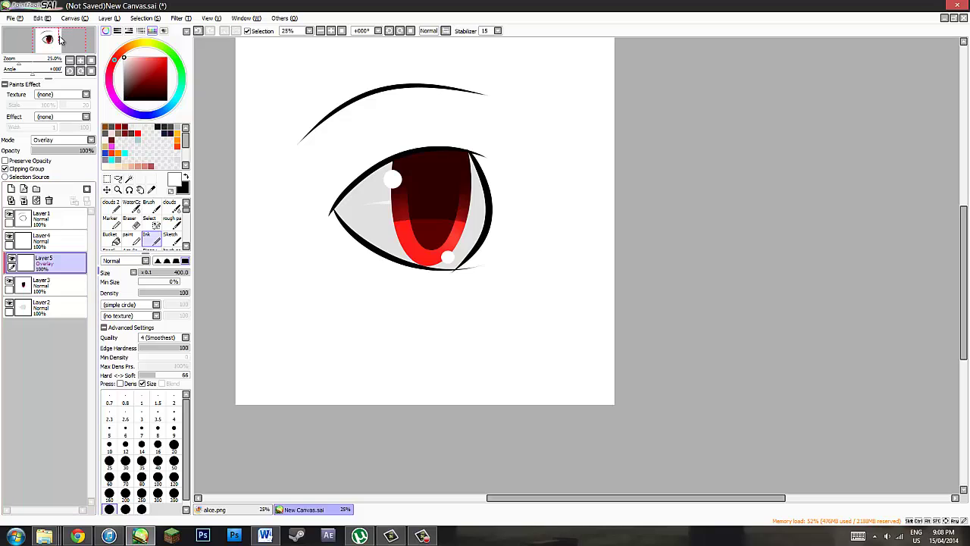
mouse_move(79, 150)
left_mouse_down()
mouse_move(61, 150)
mouse_move(95, 150)
left_mouse_up()
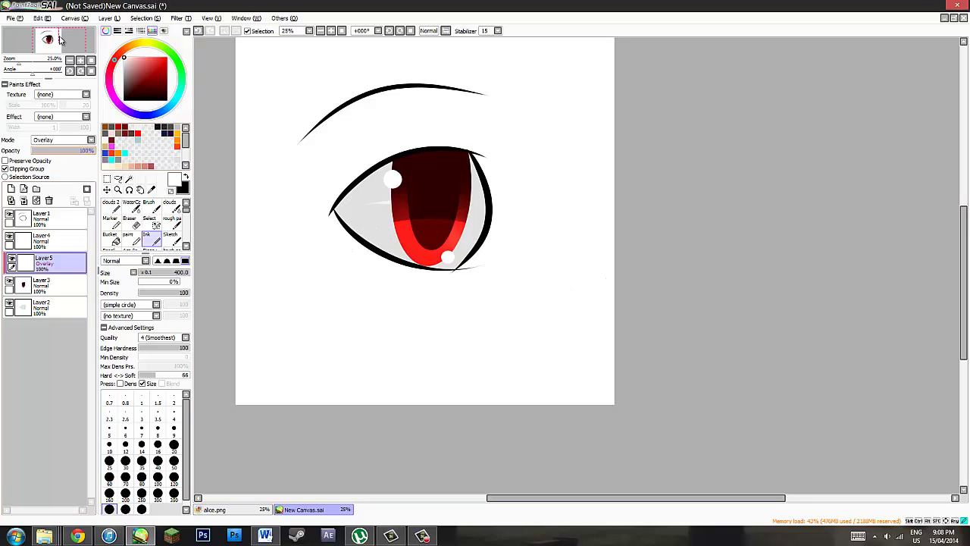
left_click(49, 200)
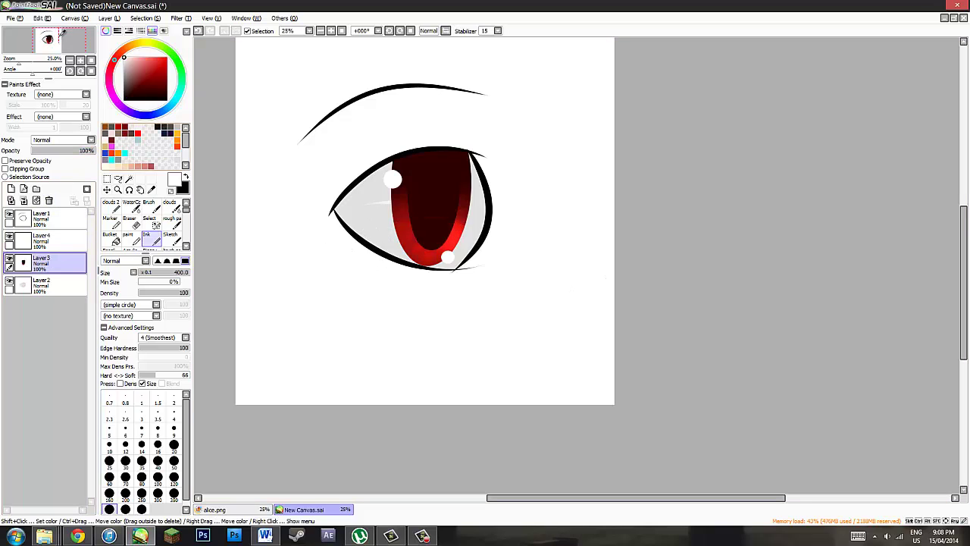
left_click_drag(305, 200, 305, 222)
left_click_drag(63, 41, 61, 40)
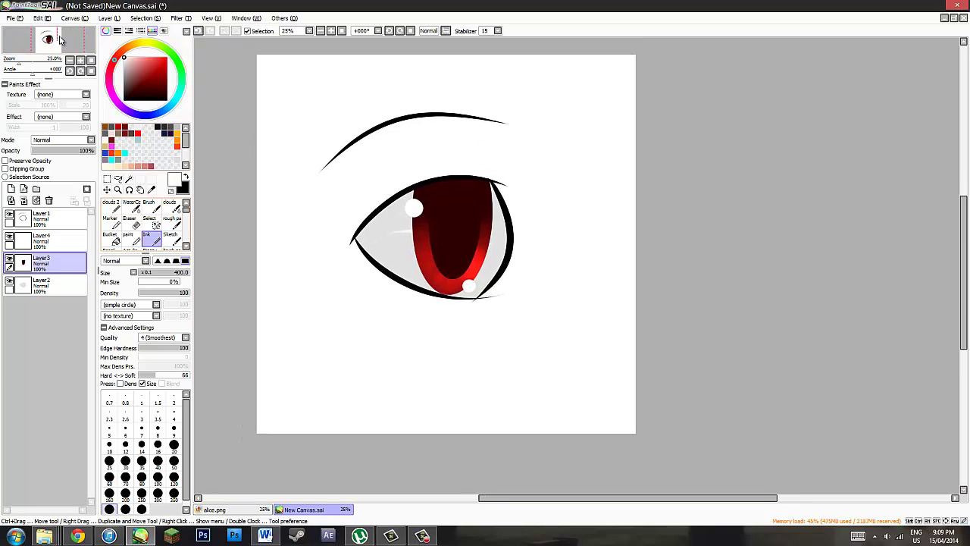